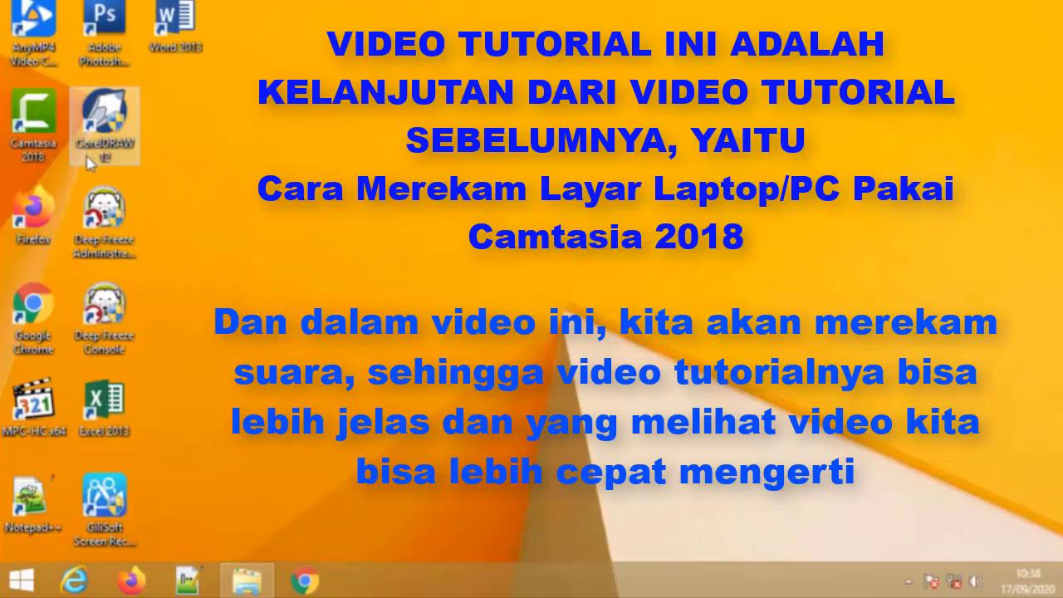
# - Launch Camtasia 2018 from the desktop and start a new project
pyautogui.rightClick(43, 119)
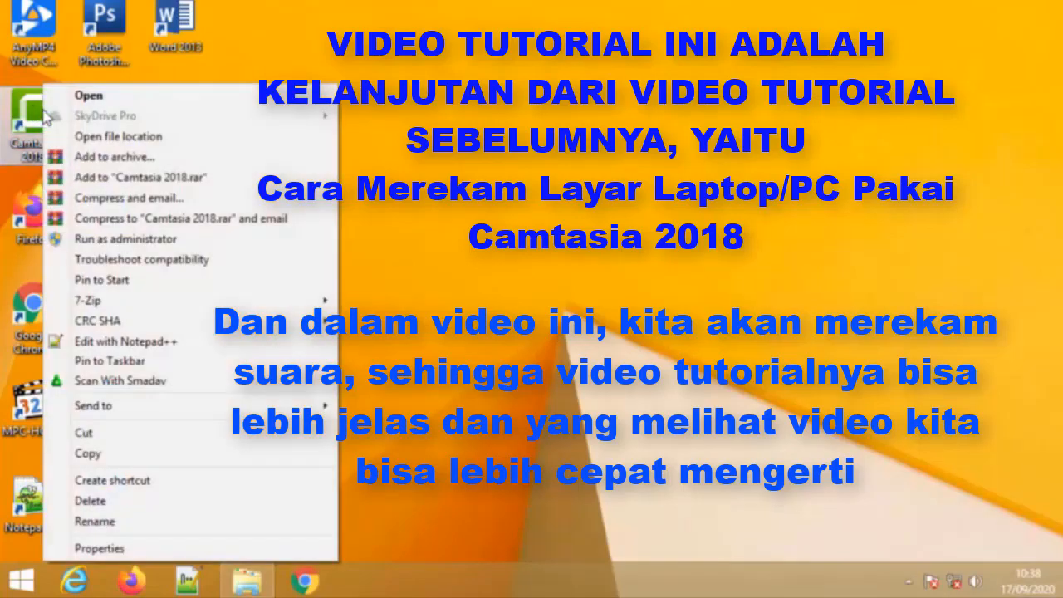
pyautogui.click(111, 97)
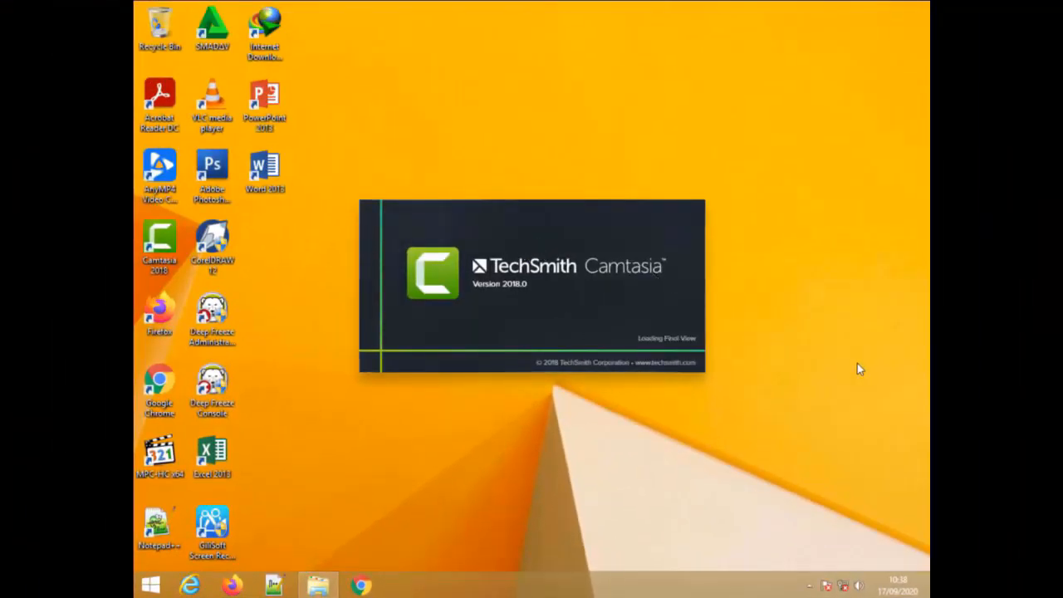
pyautogui.click(809, 585)
pyautogui.click(871, 424)
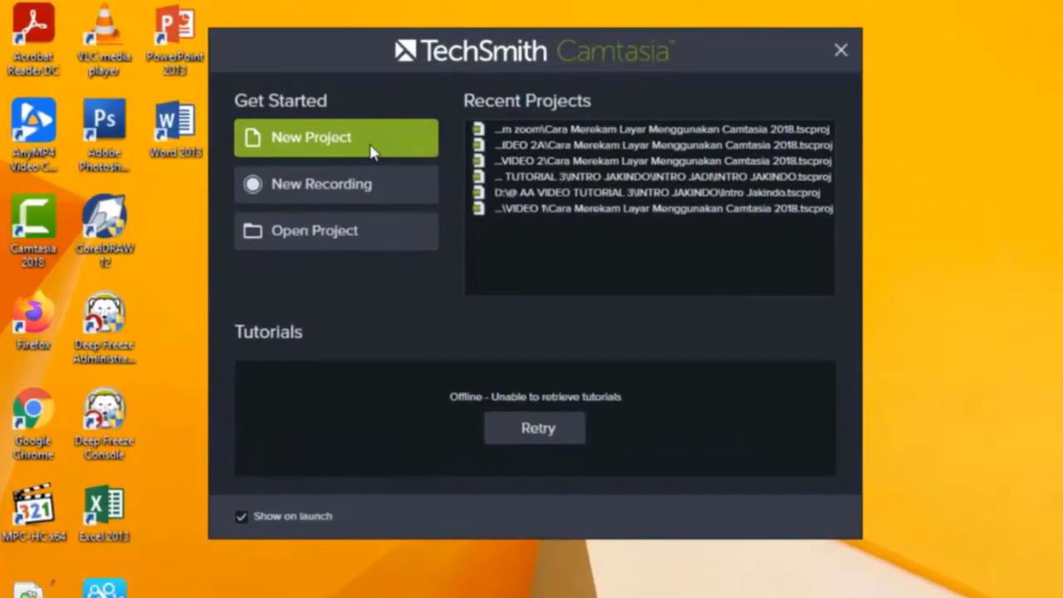
pyautogui.click(411, 184)
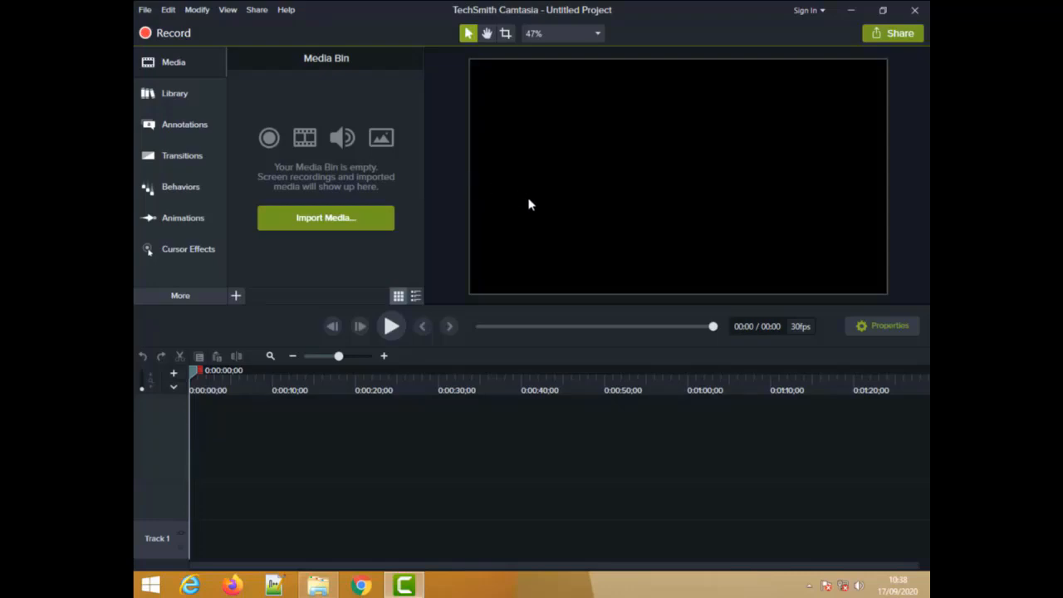
# - Set the project's canvas dimensions to 720p HD (1280x720) and apply the settings
pyautogui.rightClick(561, 214)
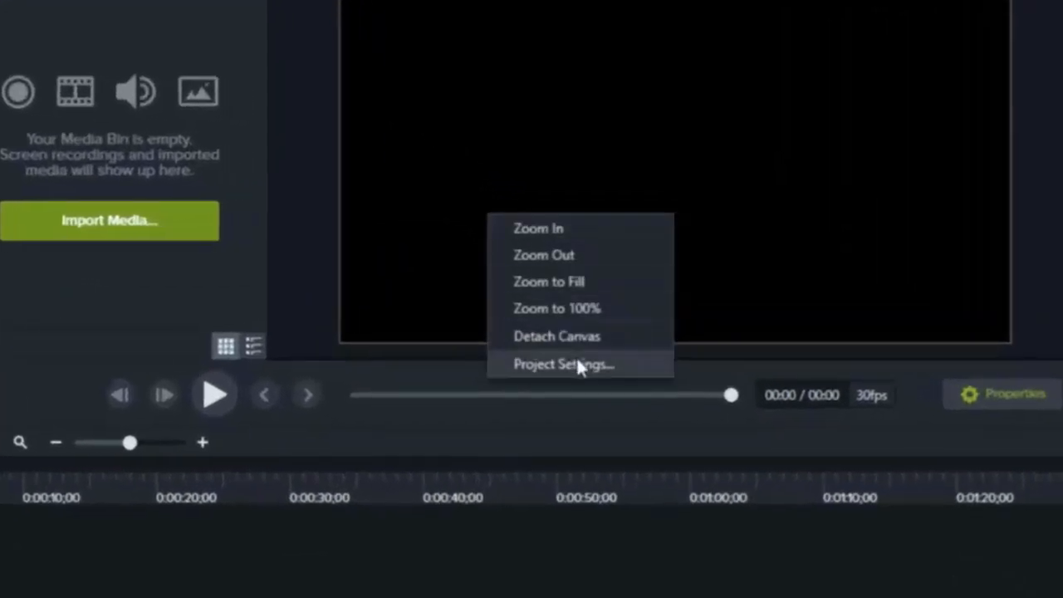
pyautogui.click(576, 359)
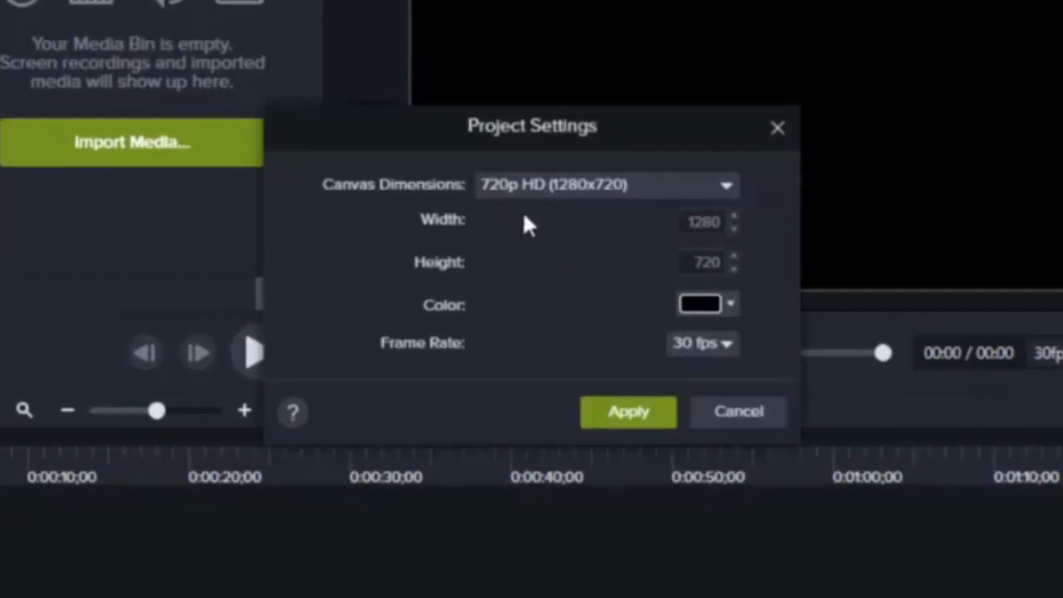
pyautogui.click(729, 186)
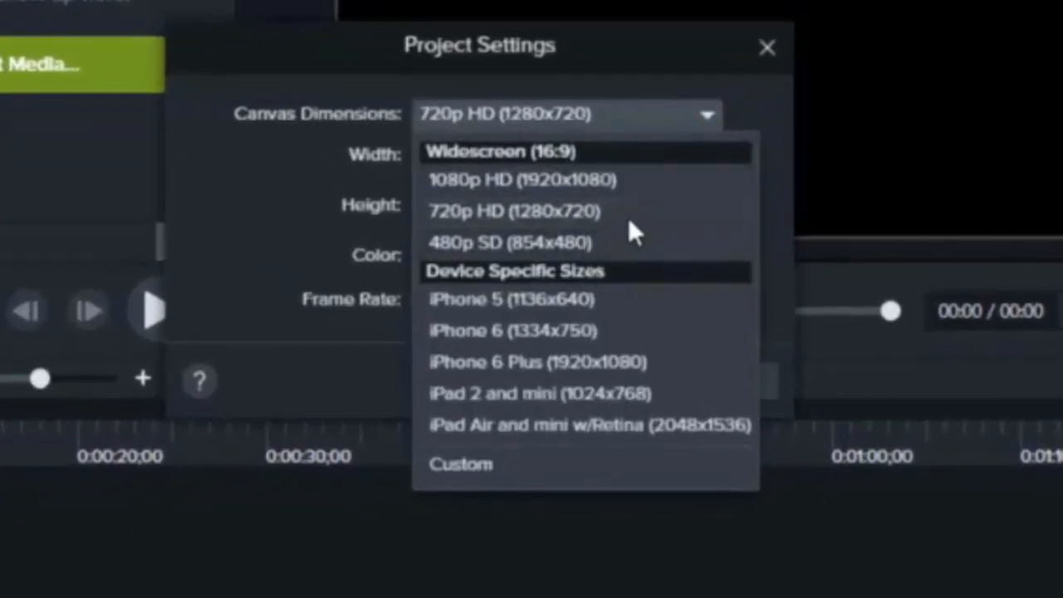
pyautogui.click(628, 218)
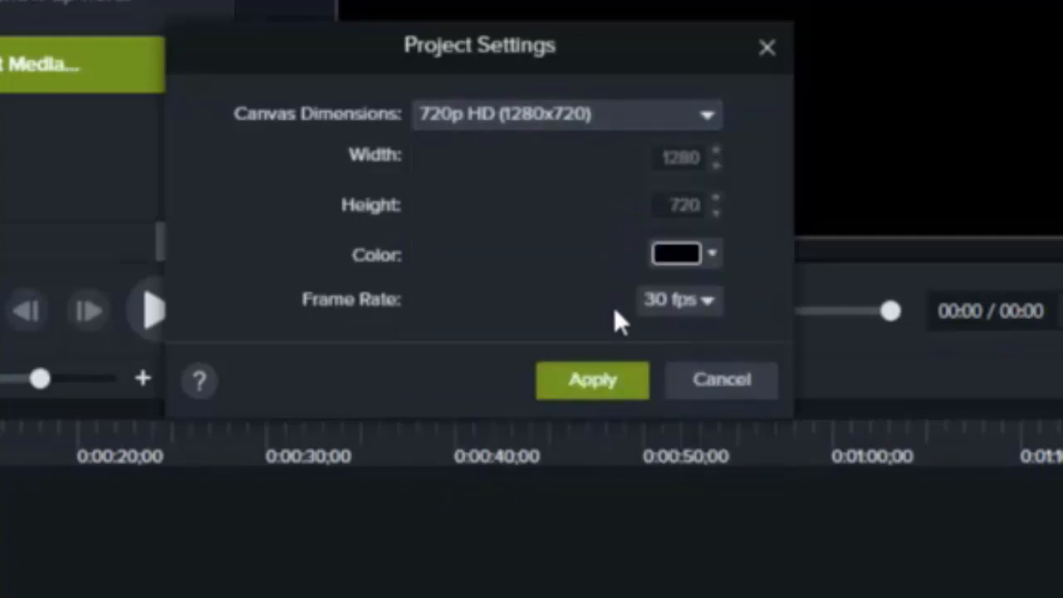
pyautogui.click(626, 382)
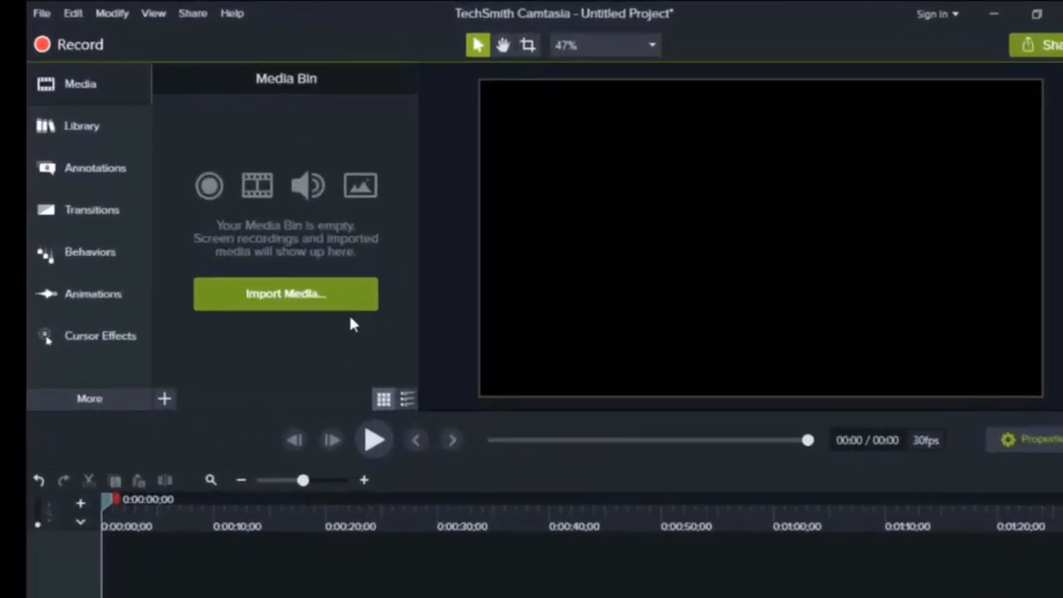
# - Import the video Cara Merekam Layar Menggunakan Camtasia 2018 from the VIDEO 1 folder inside VIDEO 2A belum zoom
pyautogui.click(336, 324)
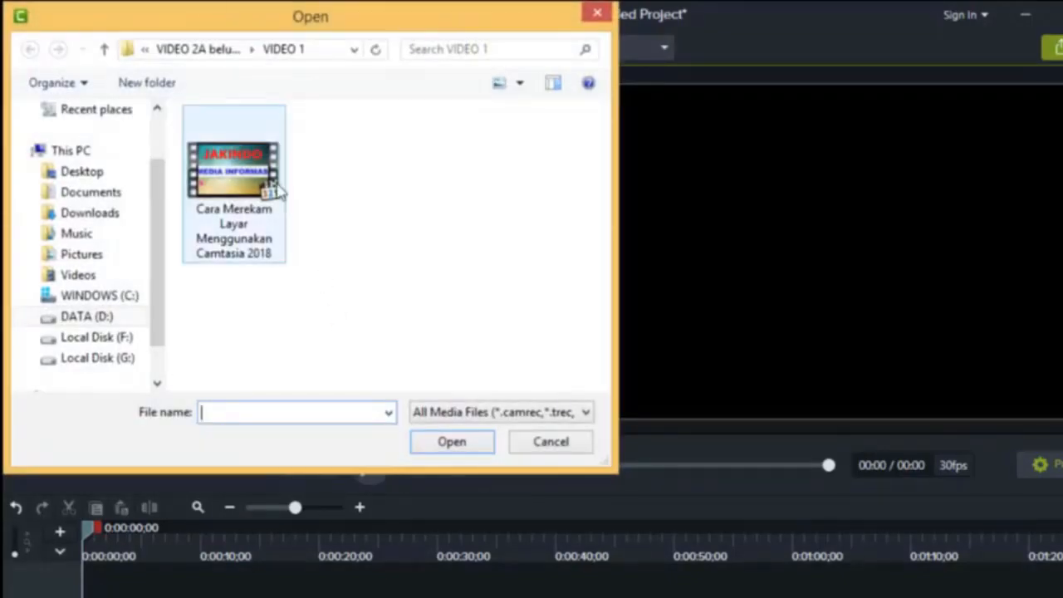
pyautogui.click(191, 52)
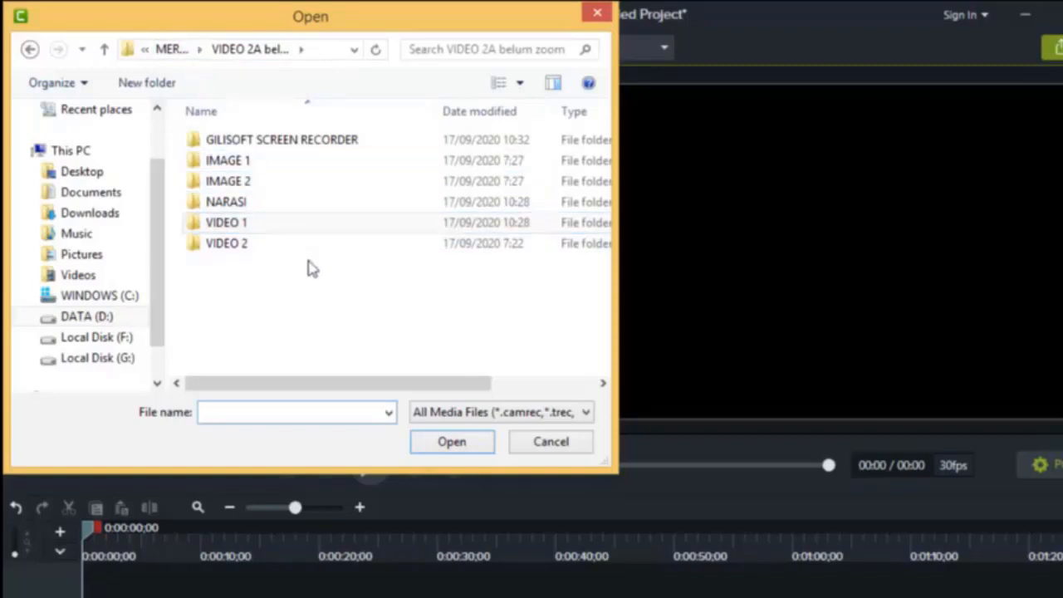
pyautogui.click(171, 49)
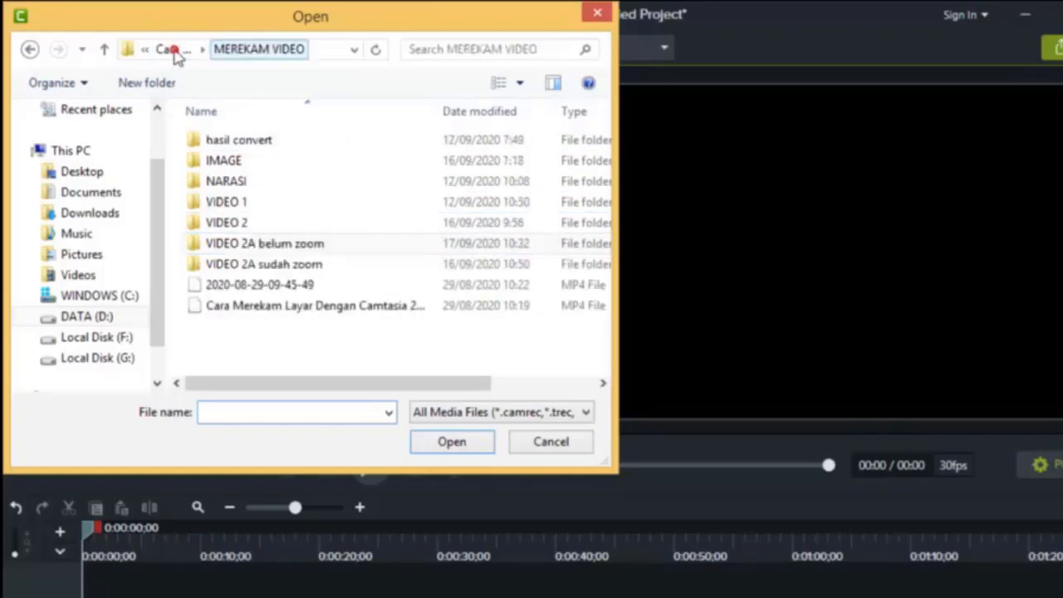
pyautogui.doubleClick(332, 246)
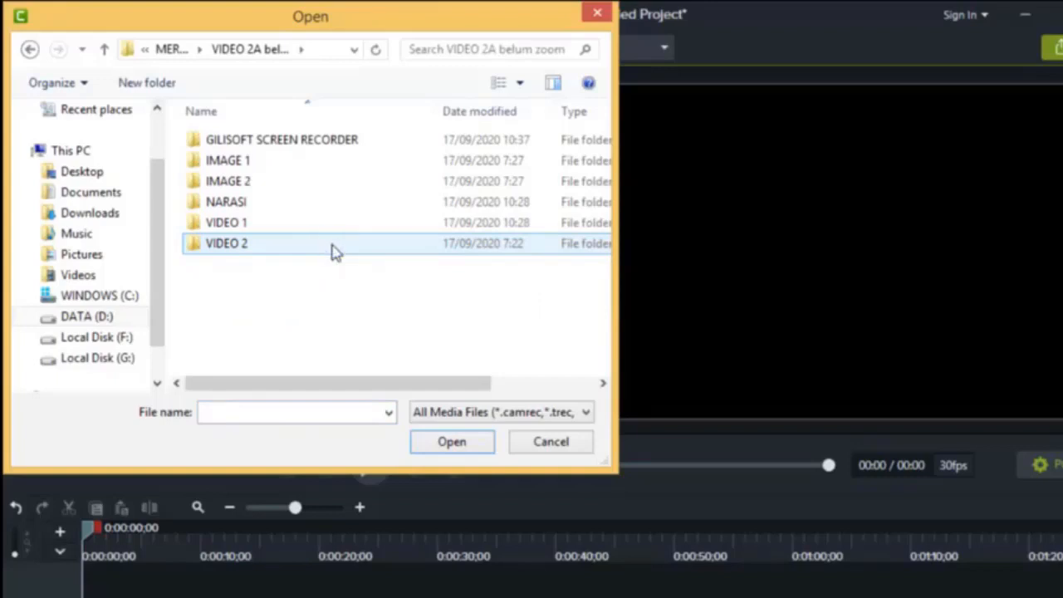
pyautogui.doubleClick(276, 225)
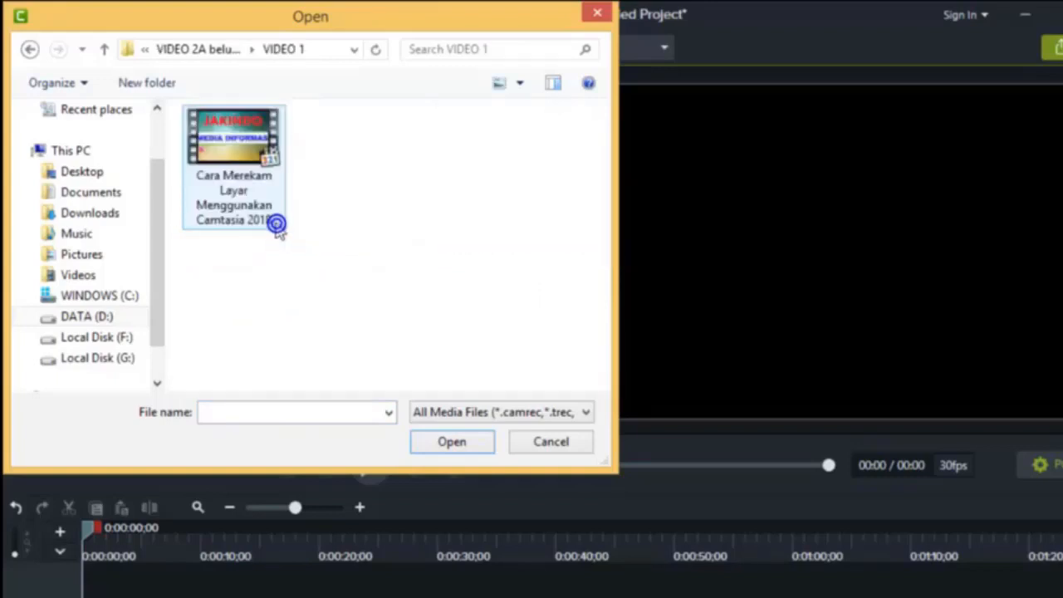
pyautogui.click(239, 159)
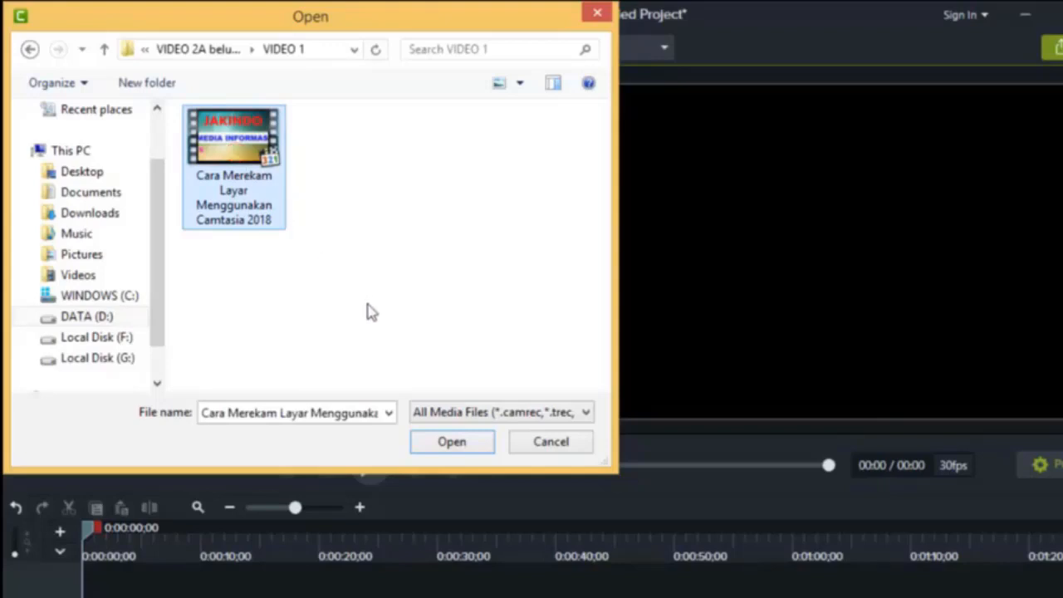
pyautogui.click(474, 448)
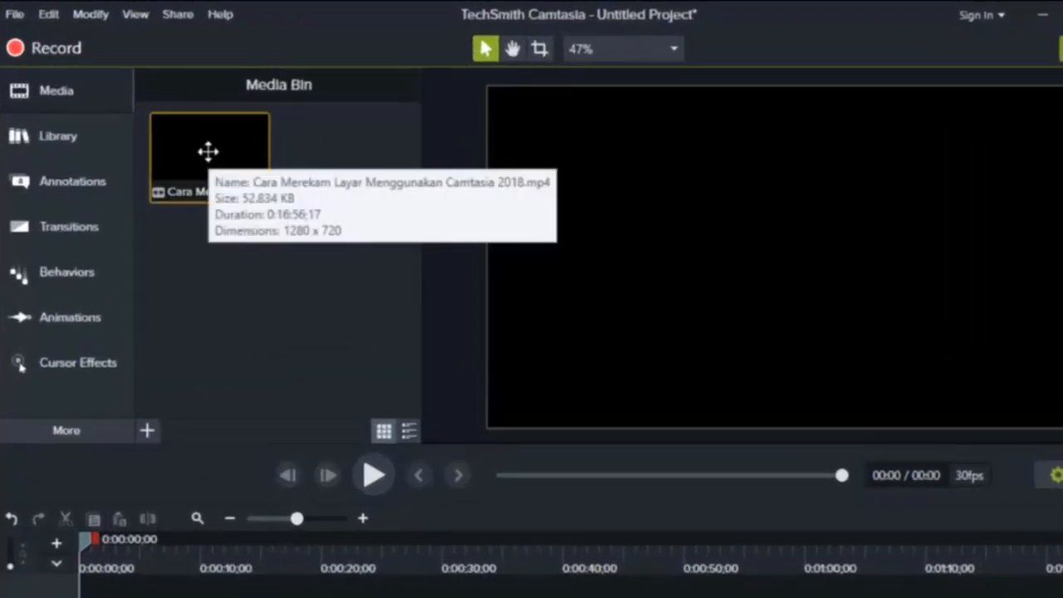
# - Add the imported video from the Media Bin to the timeline at the playhead
pyautogui.rightClick(209, 155)
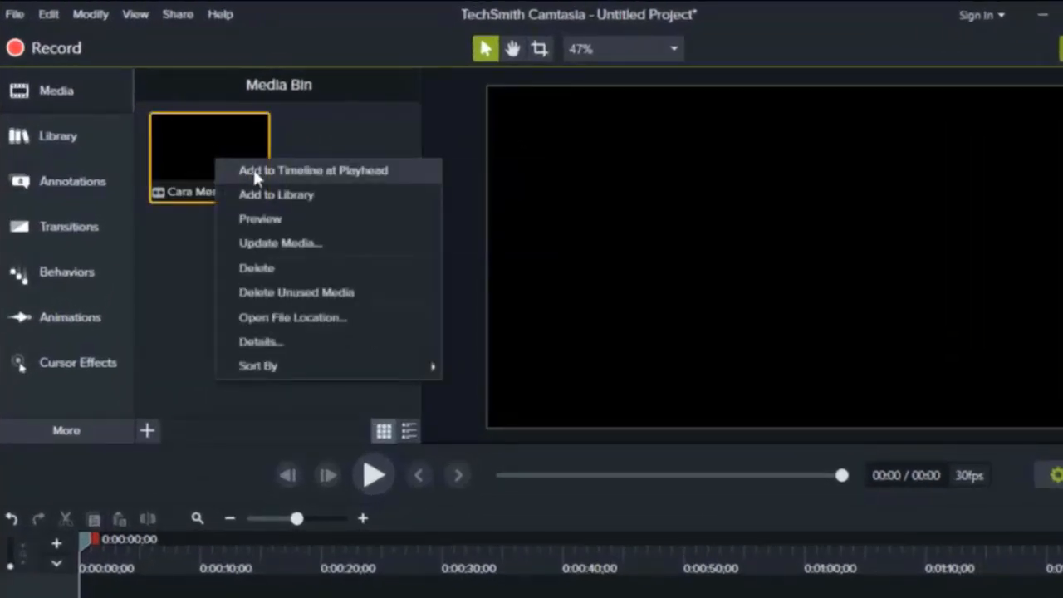
pyautogui.click(288, 174)
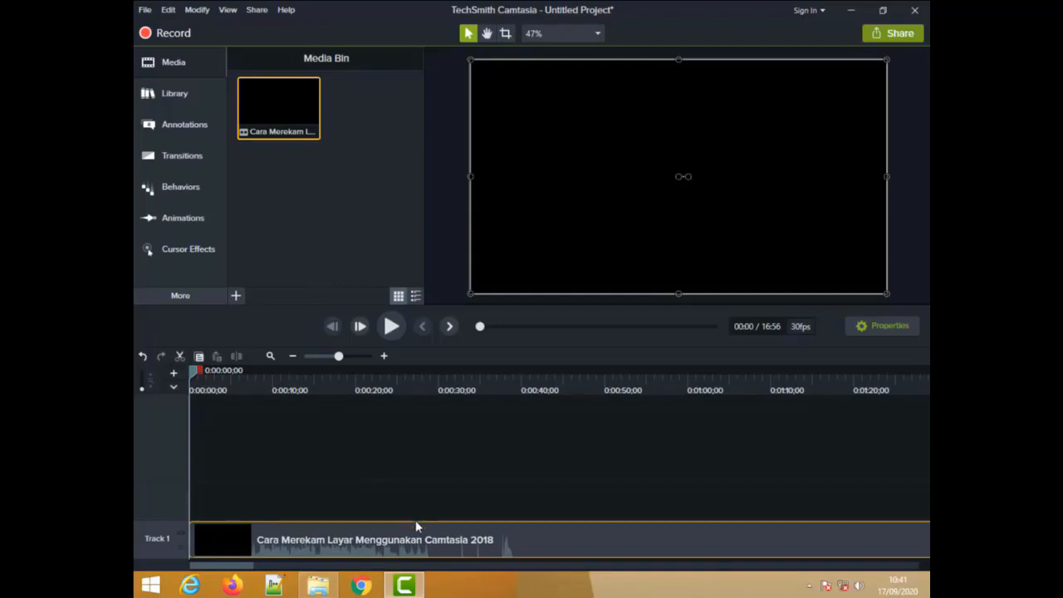
pyautogui.moveTo(244, 566)
pyautogui.mouseDown()
pyautogui.moveTo(426, 578)
pyautogui.moveTo(780, 562)
pyautogui.moveTo(925, 584)
pyautogui.moveTo(871, 569)
pyautogui.moveTo(242, 568)
pyautogui.mouseUp()
pyautogui.moveTo(337, 360); pyautogui.dragTo(318, 363)
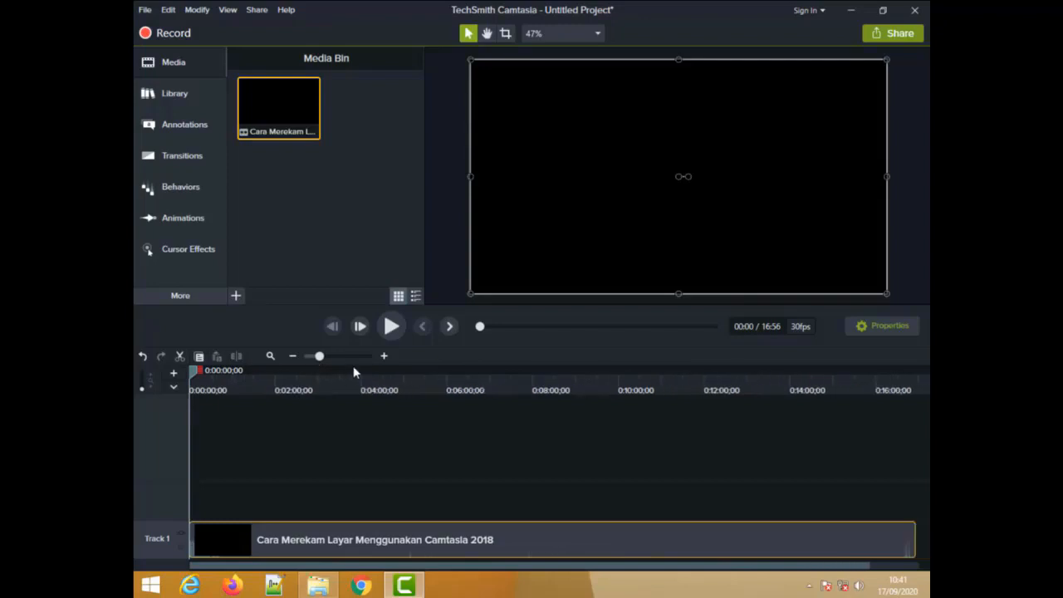
pyautogui.moveTo(512, 566)
pyautogui.mouseDown()
pyautogui.moveTo(563, 578)
pyautogui.moveTo(442, 580)
pyautogui.mouseUp()
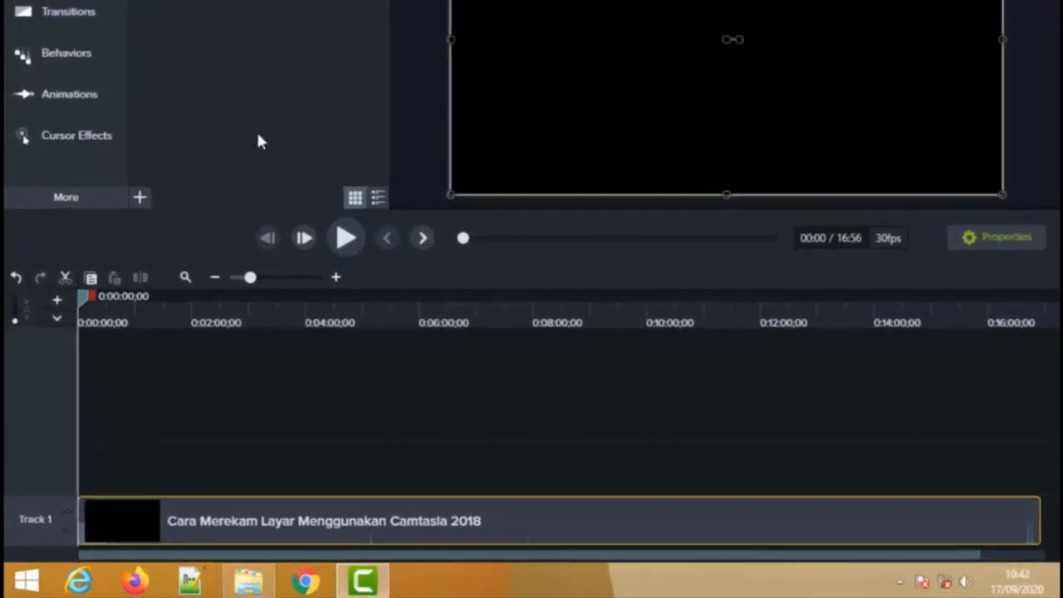
# - Play the video up to about 0:00:30, pause it there, and open the Voice Narration tools
pyautogui.click(347, 246)
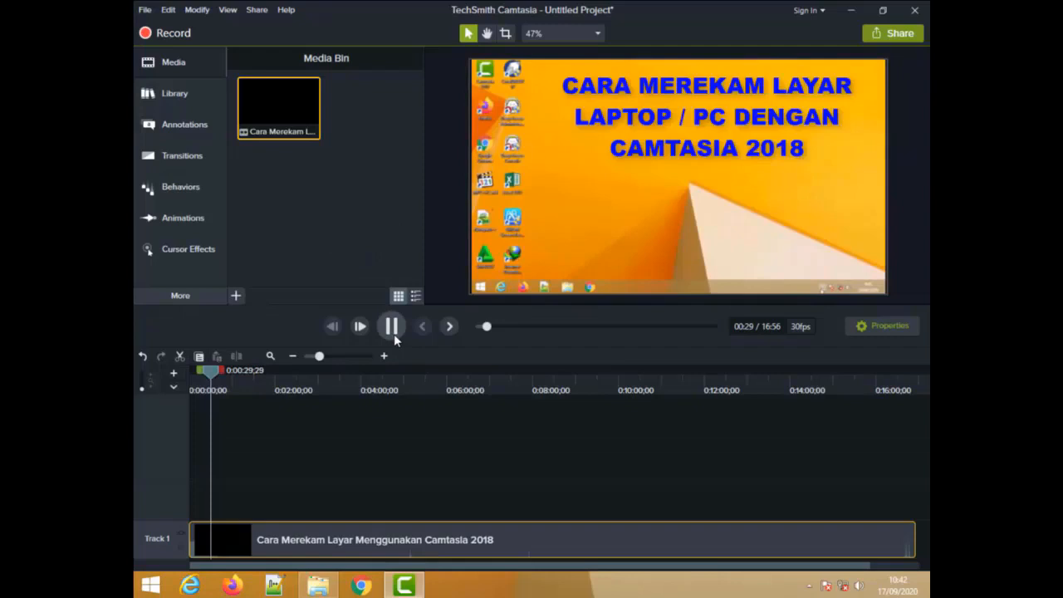
pyautogui.click(348, 247)
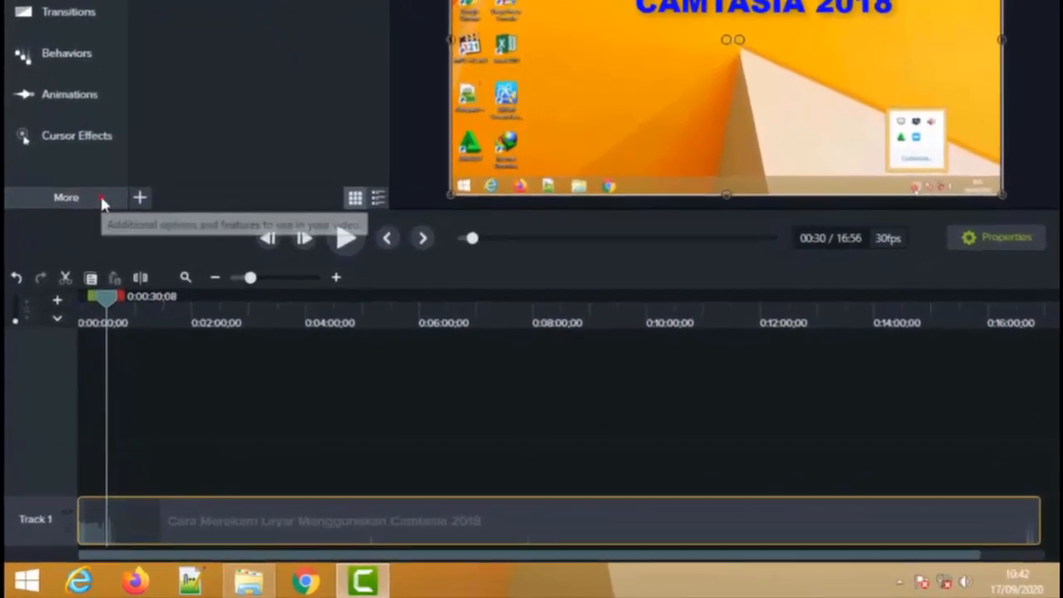
pyautogui.click(205, 295)
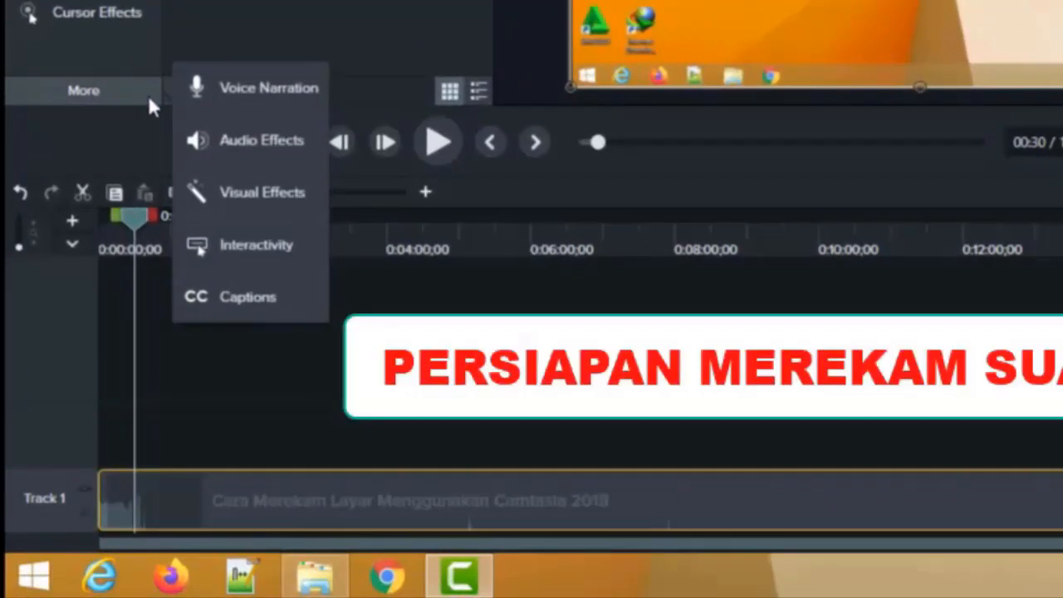
pyautogui.click(292, 90)
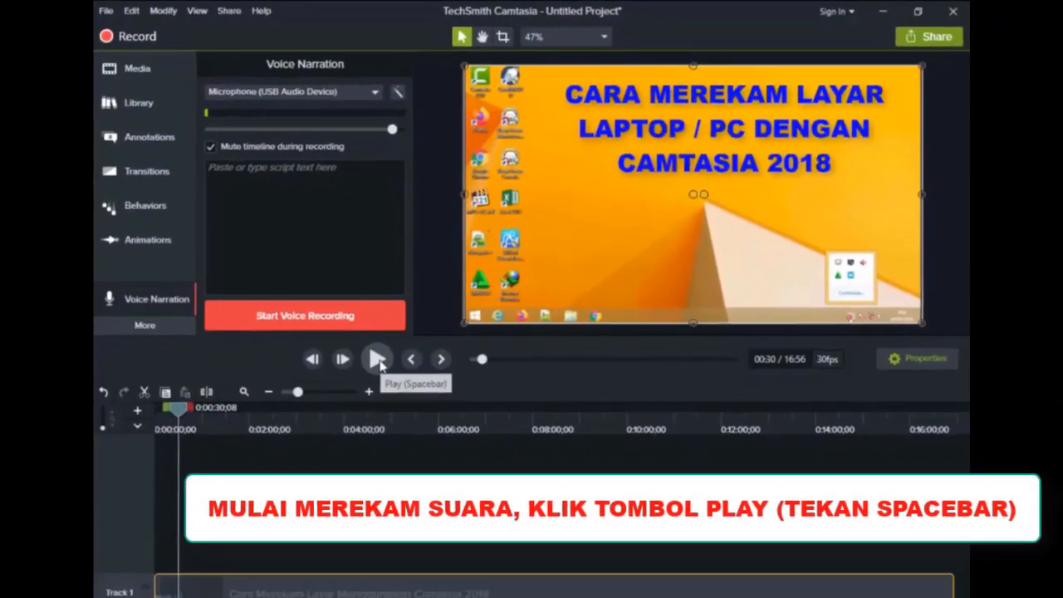
# - Record voice narration from the playhead with the USB microphone and the timeline muted, and stop the recording near the video's end
pyautogui.click(347, 429)
pyautogui.click(390, 288)
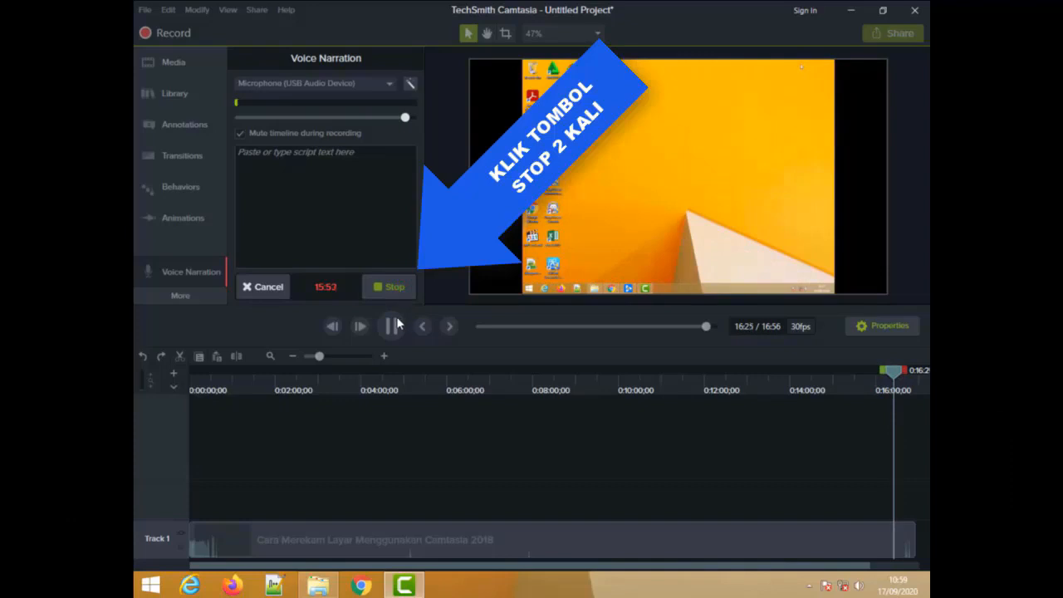
pyautogui.click(393, 287)
pyautogui.click(394, 287)
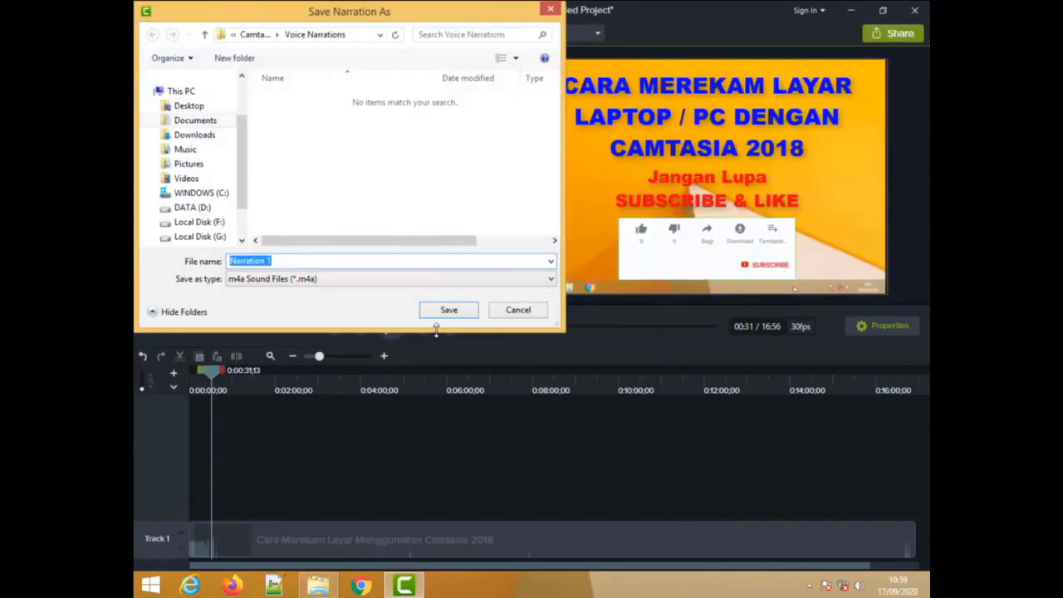
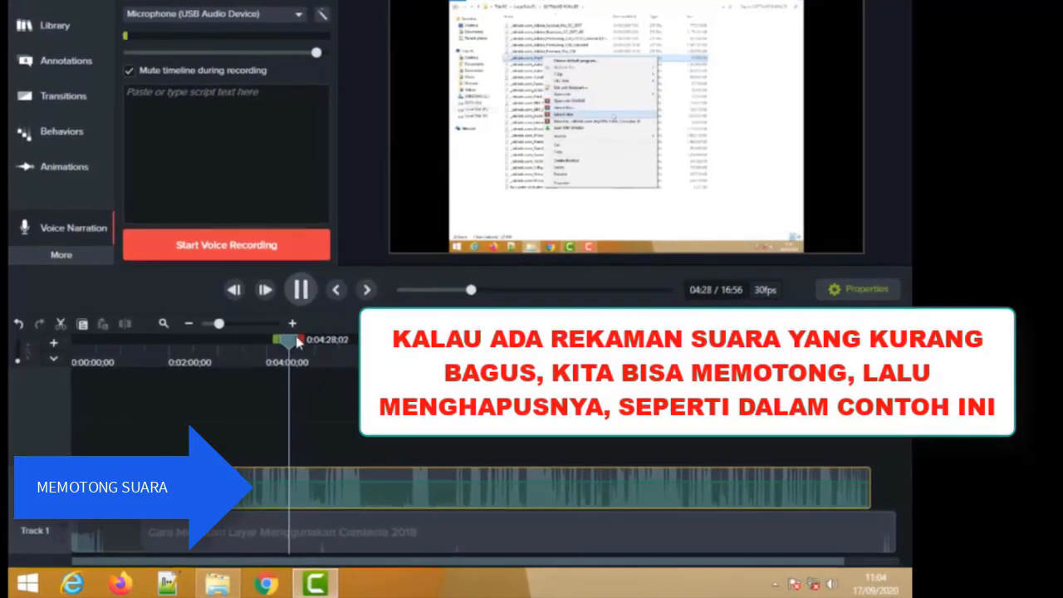
# - Review the narration around 0:04:10 to 0:04:29 and split the Narration 1 clip on Track 2 at 0:04:11;02
pyautogui.click(301, 289)
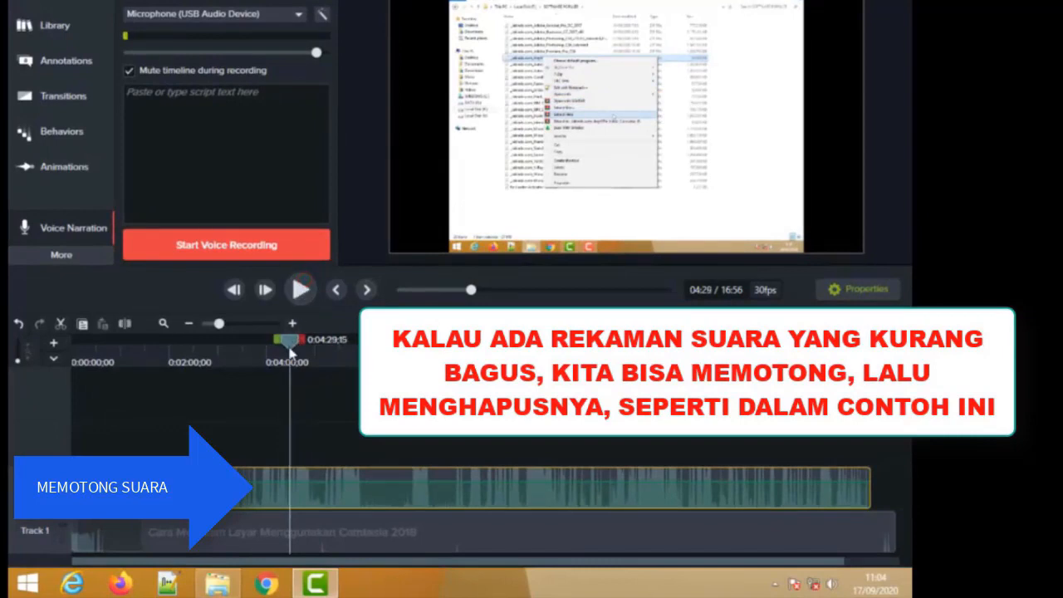
pyautogui.moveTo(289, 347); pyautogui.dragTo(272, 348)
pyautogui.click(303, 289)
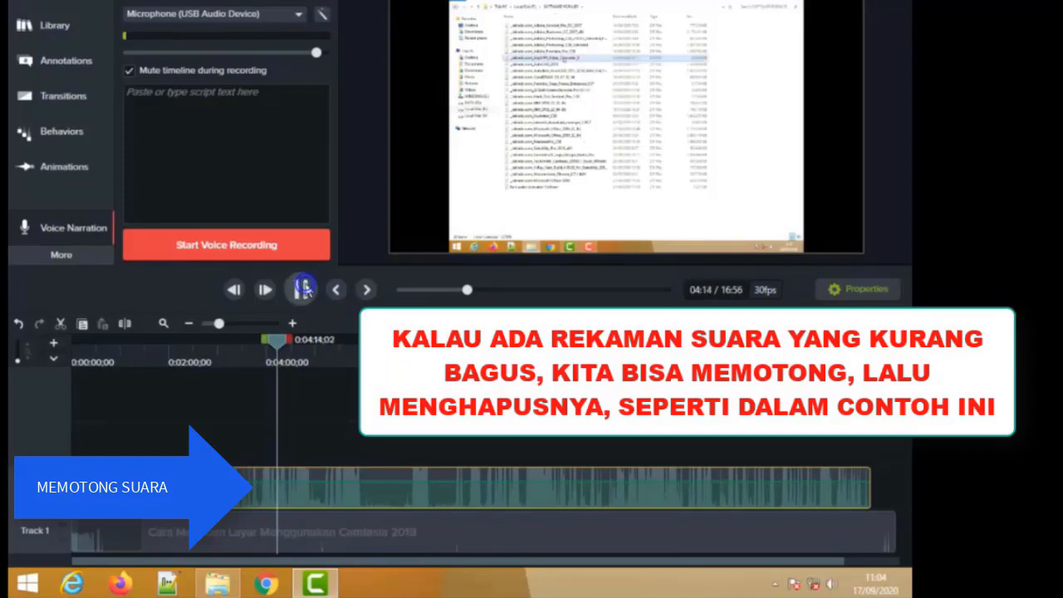
pyautogui.click(304, 288)
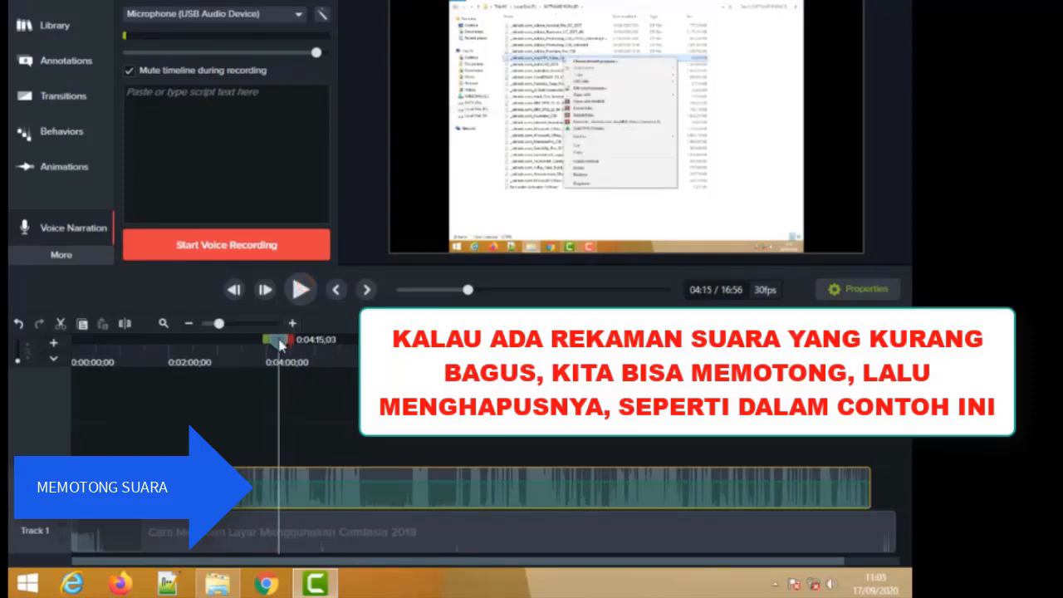
pyautogui.moveTo(279, 340); pyautogui.dragTo(274, 347)
pyautogui.click(301, 289)
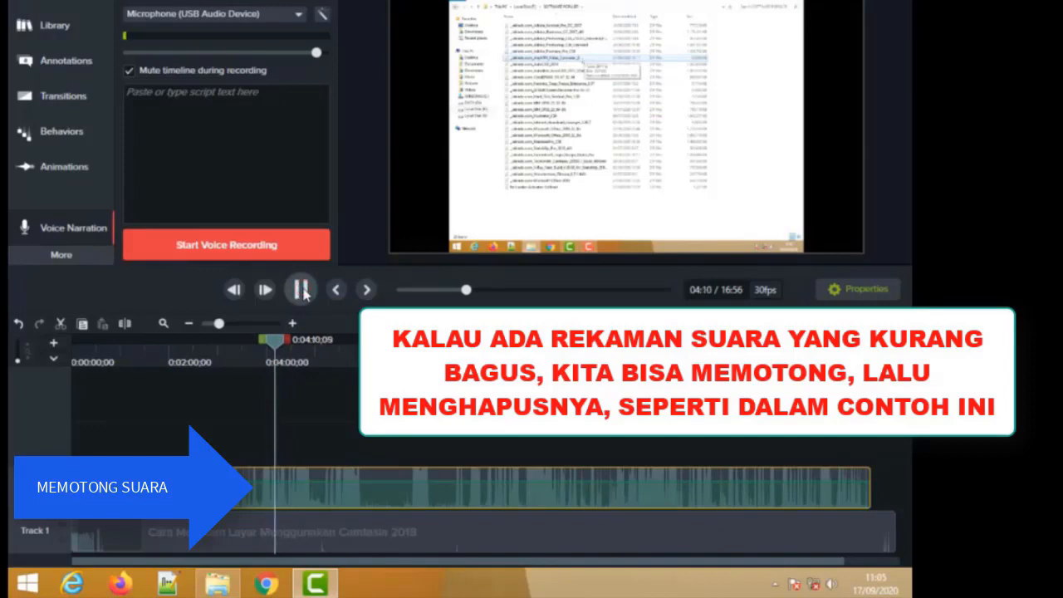
pyautogui.click(302, 290)
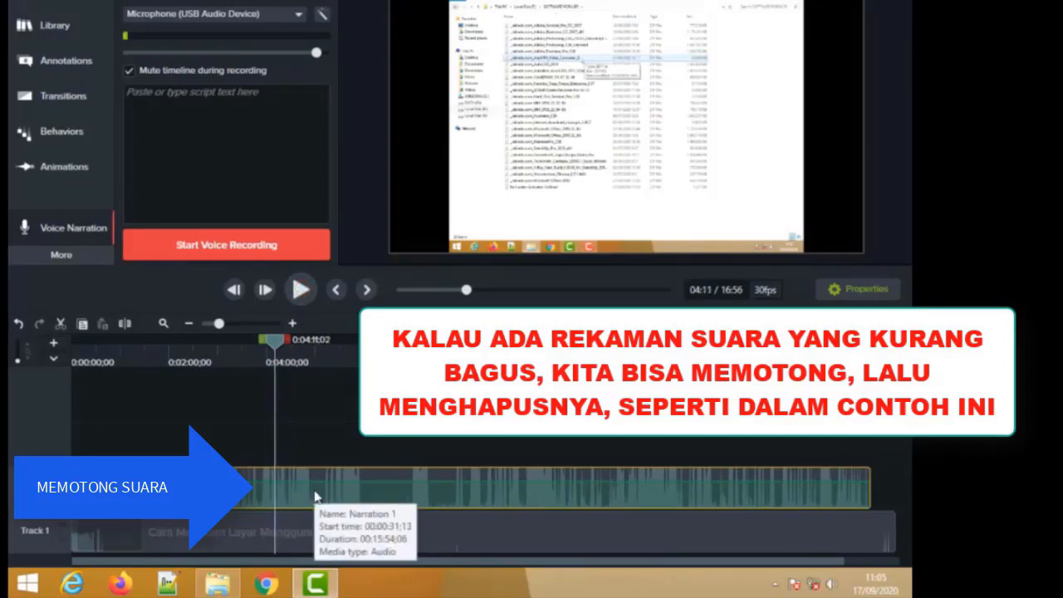
pyautogui.click(124, 323)
pyautogui.click(385, 503)
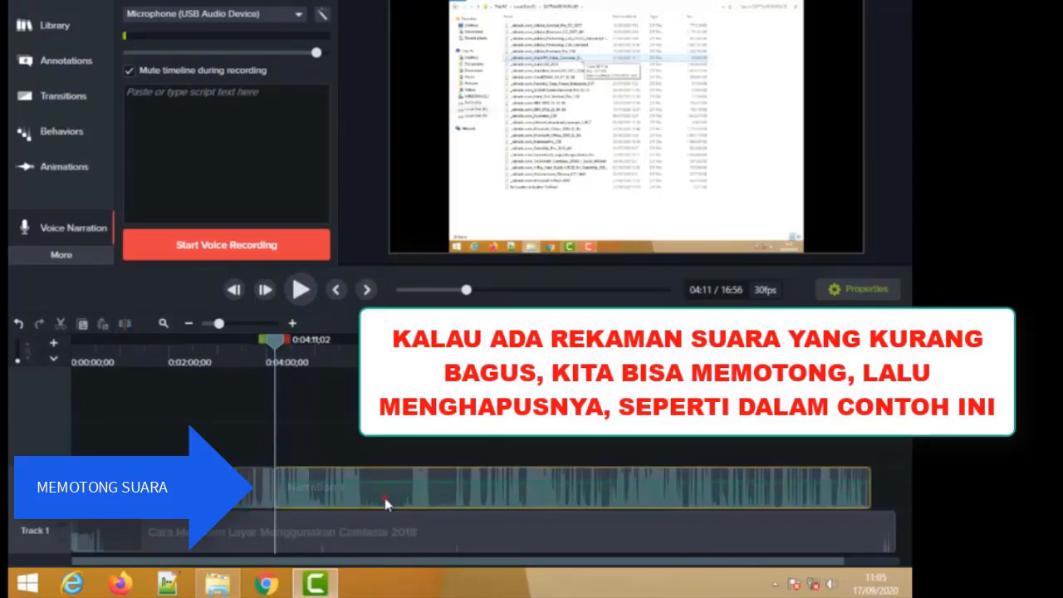
# - Play on to about 0:04:57, pause there, and split the Narration 1 clip again at the playhead
pyautogui.click(302, 291)
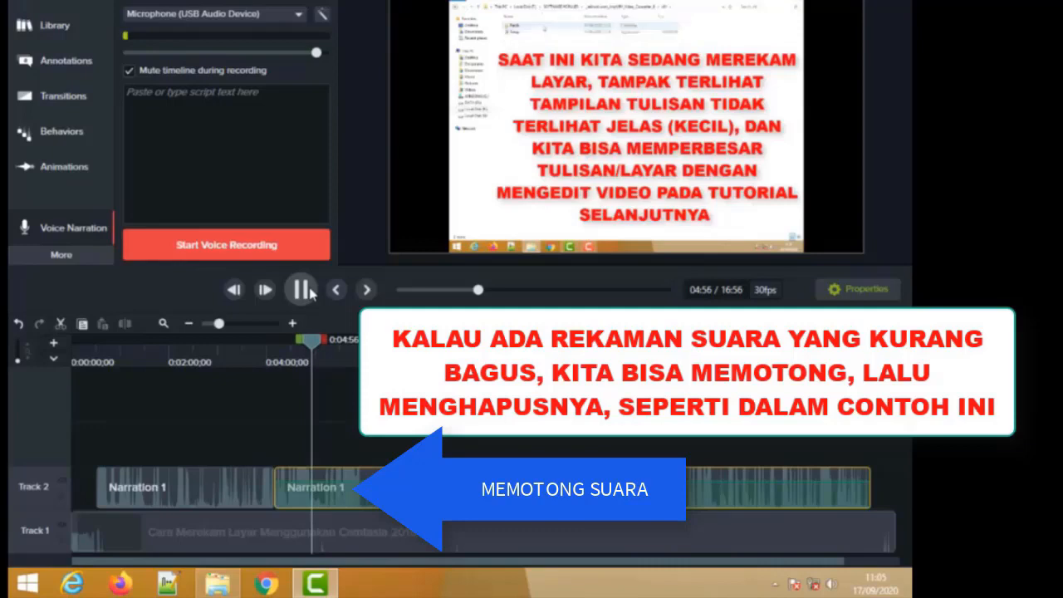
pyautogui.click(303, 289)
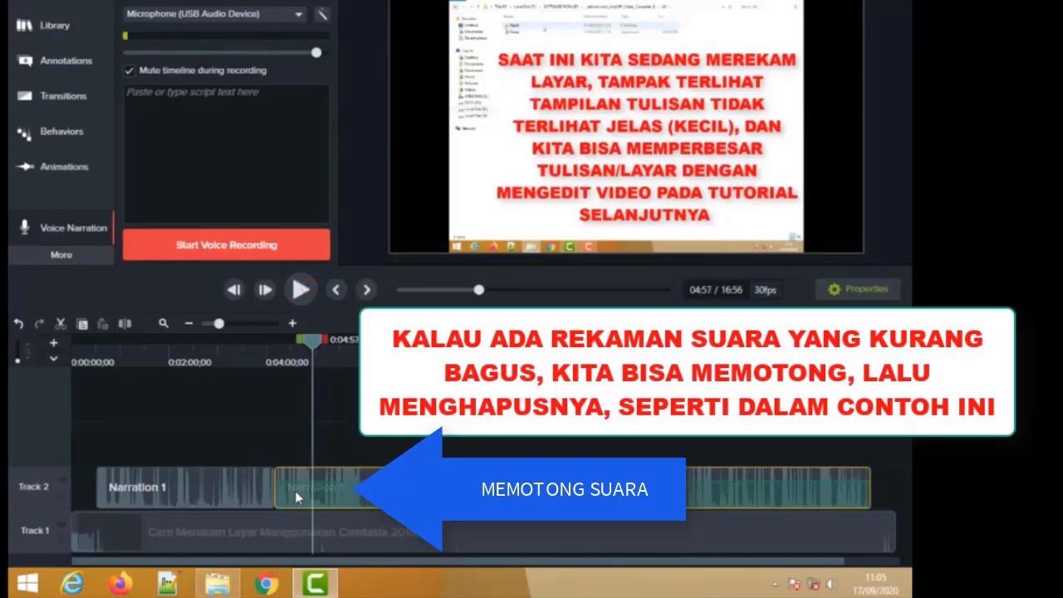
pyautogui.click(124, 324)
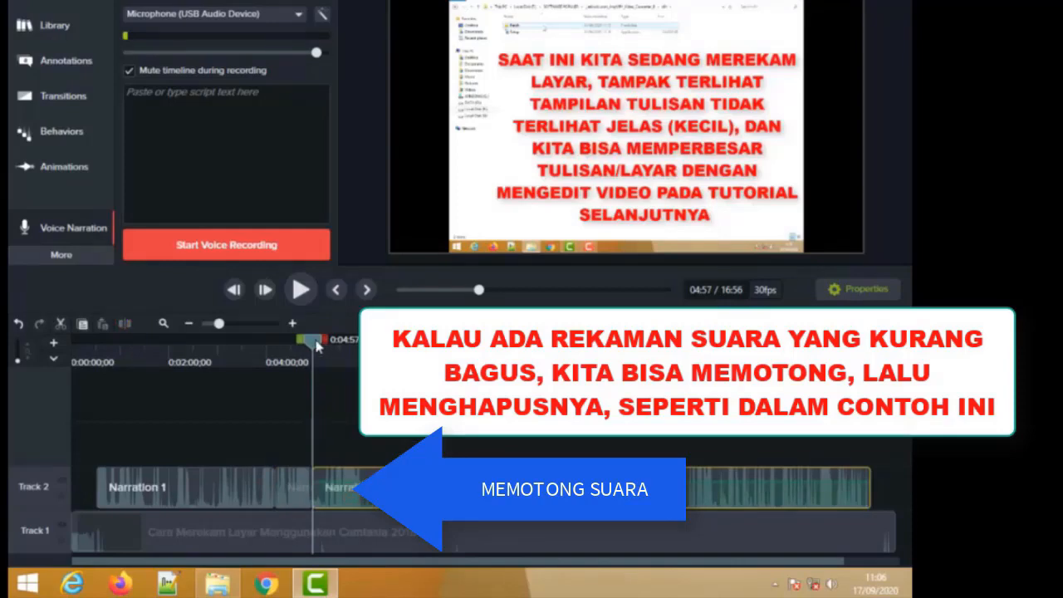
# - Play on to about 0:06:06, pause, and delete the short narration segment between the cuts at 0:04:11 and 0:04:57
pyautogui.click(303, 288)
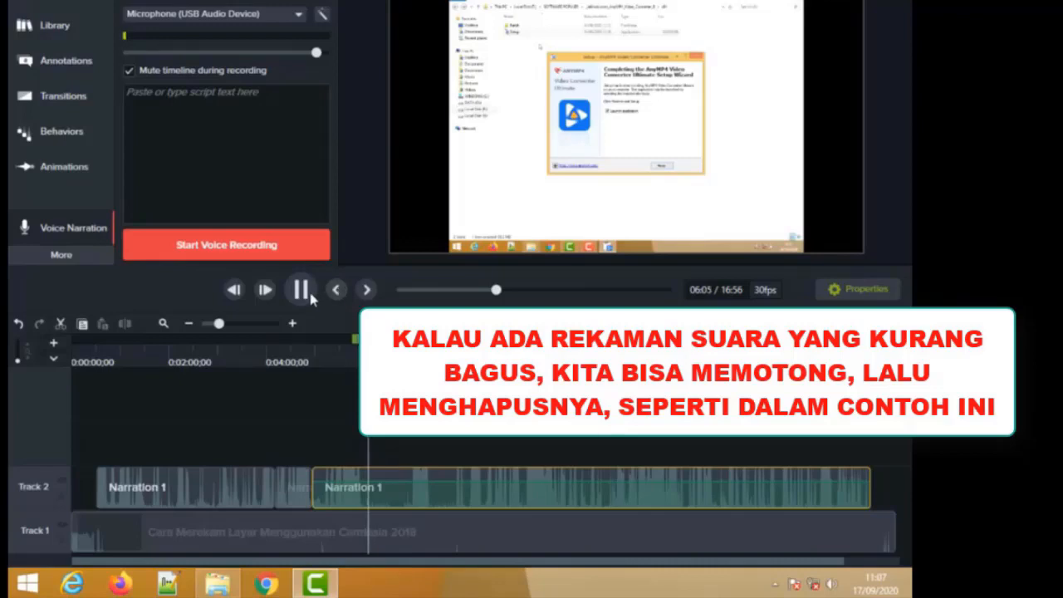
pyautogui.press('space')
pyautogui.click(297, 497)
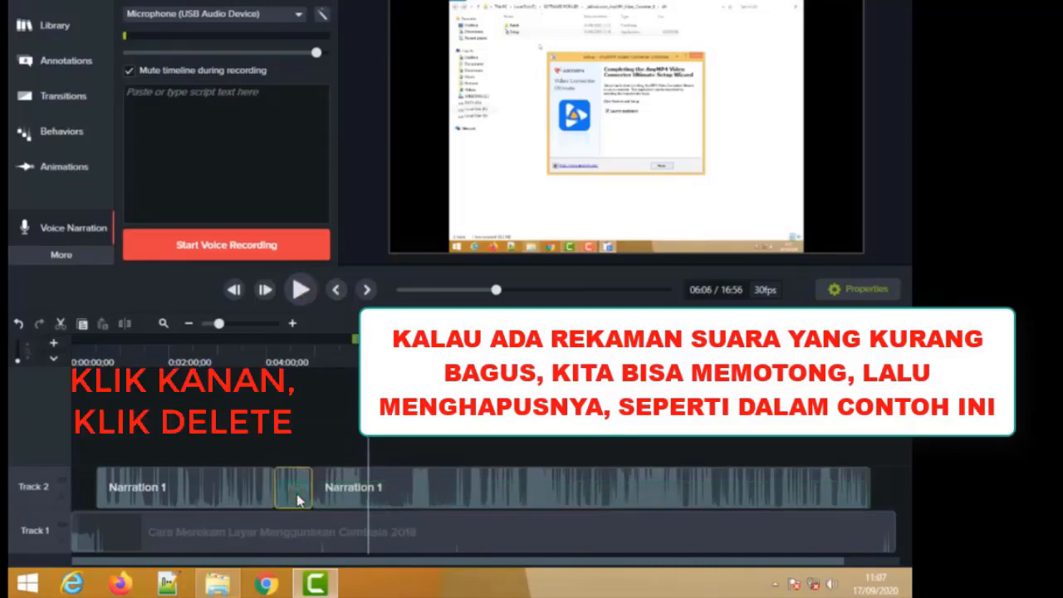
pyautogui.rightClick(297, 498)
pyautogui.click(349, 275)
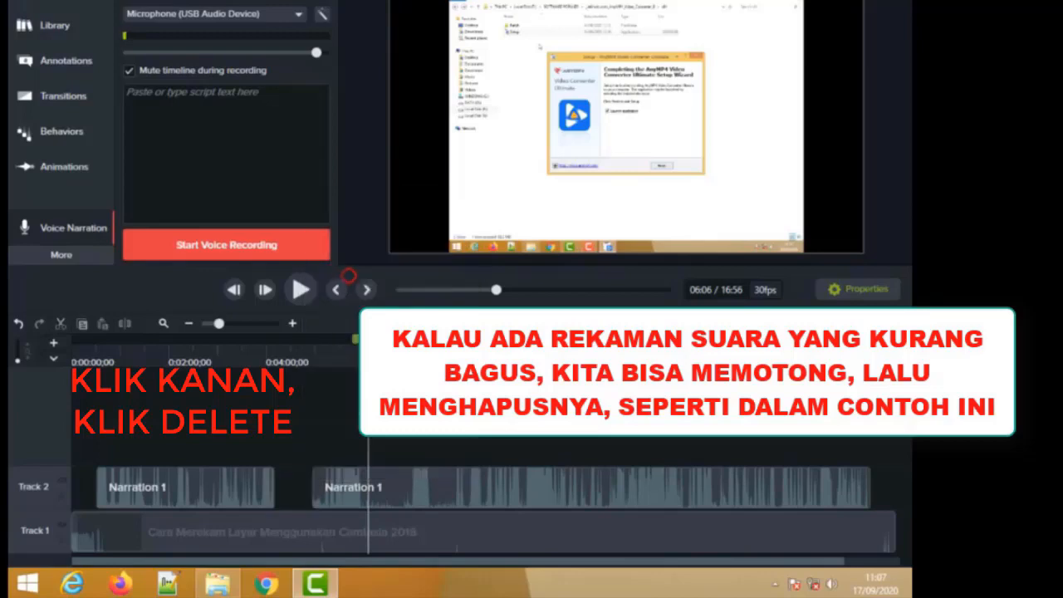
# - Review the narration up to about 0:09:12, return to 0:08:28, and split the later narration clip at 0:08:57;10
pyautogui.click(301, 290)
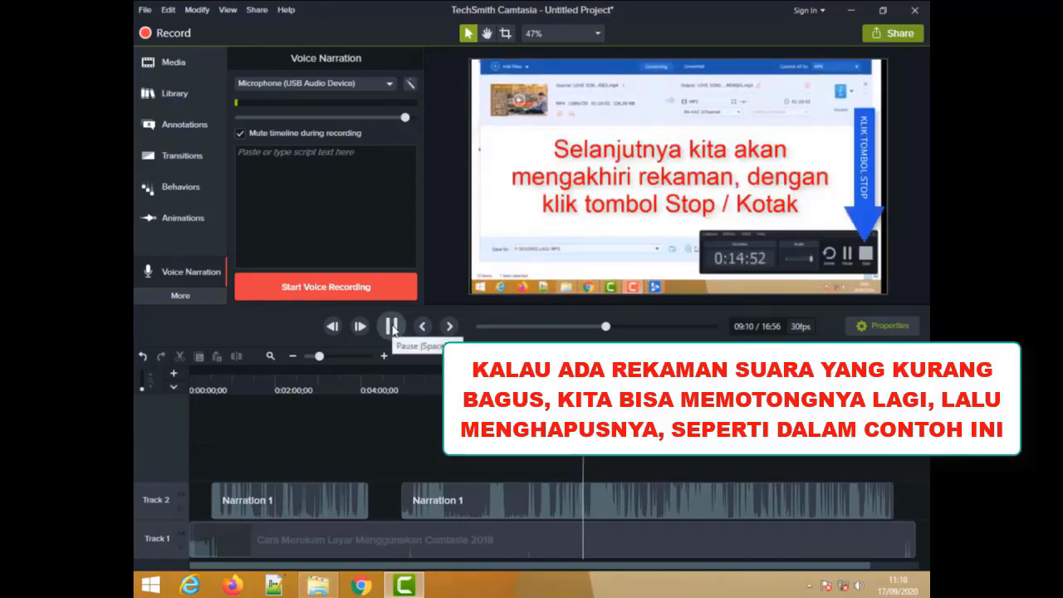
pyautogui.click(392, 327)
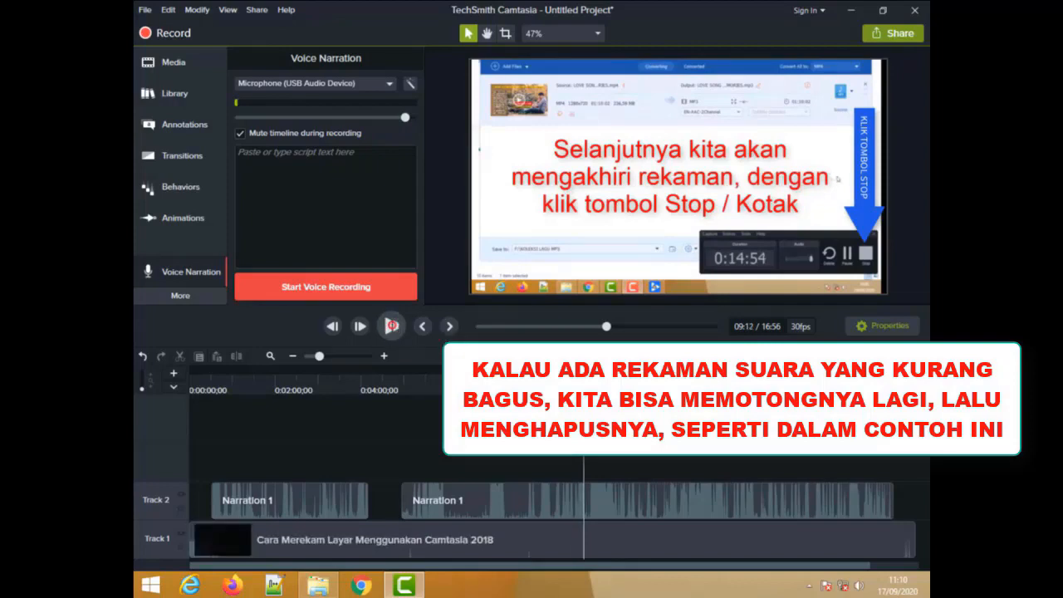
pyautogui.moveTo(583, 374); pyautogui.dragTo(553, 375)
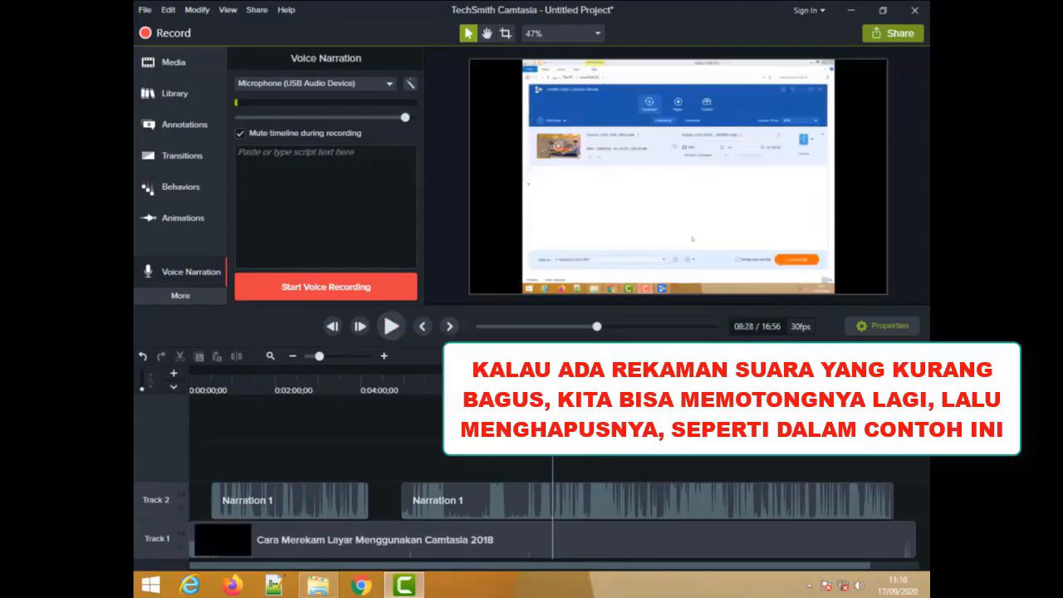
pyautogui.click(394, 327)
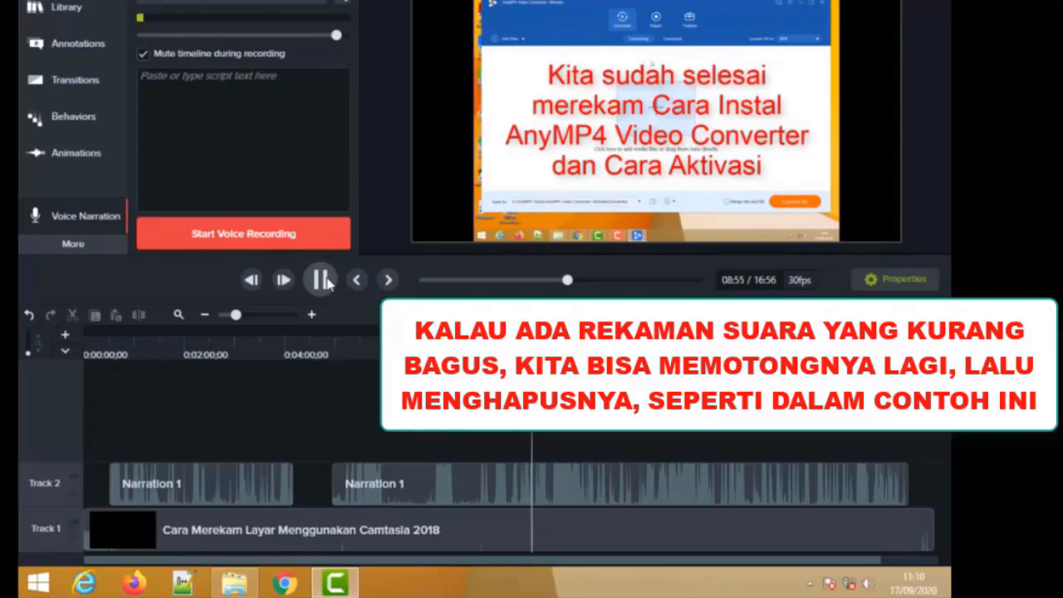
pyautogui.click(325, 283)
pyautogui.click(571, 490)
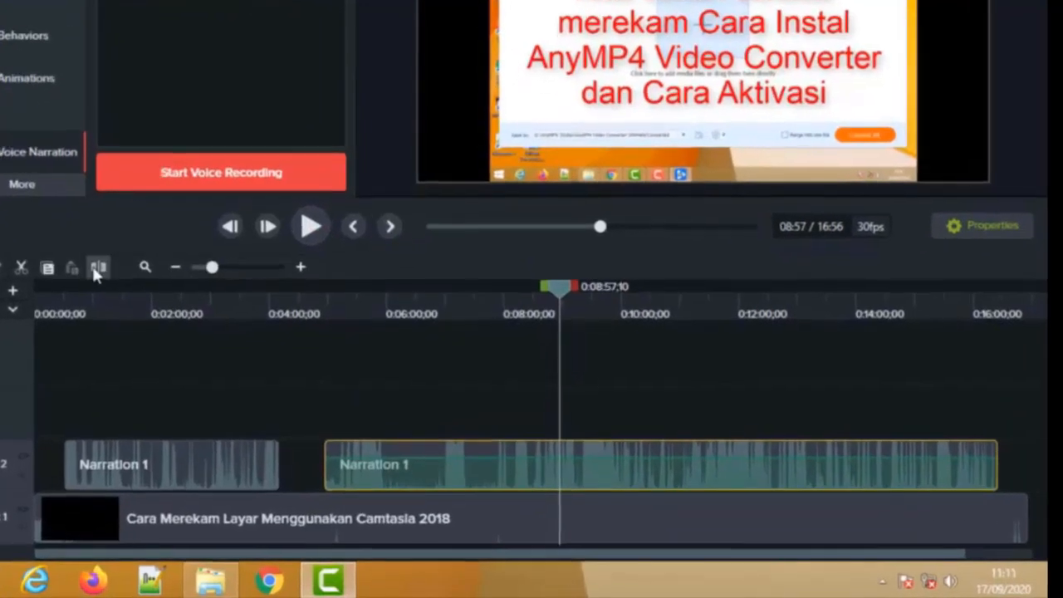
pyautogui.click(98, 268)
pyautogui.click(621, 468)
# - Replay the narration around 0:09:05 to find the end of the bad passage, and split the clip at 0:09:07;09
pyautogui.click(309, 227)
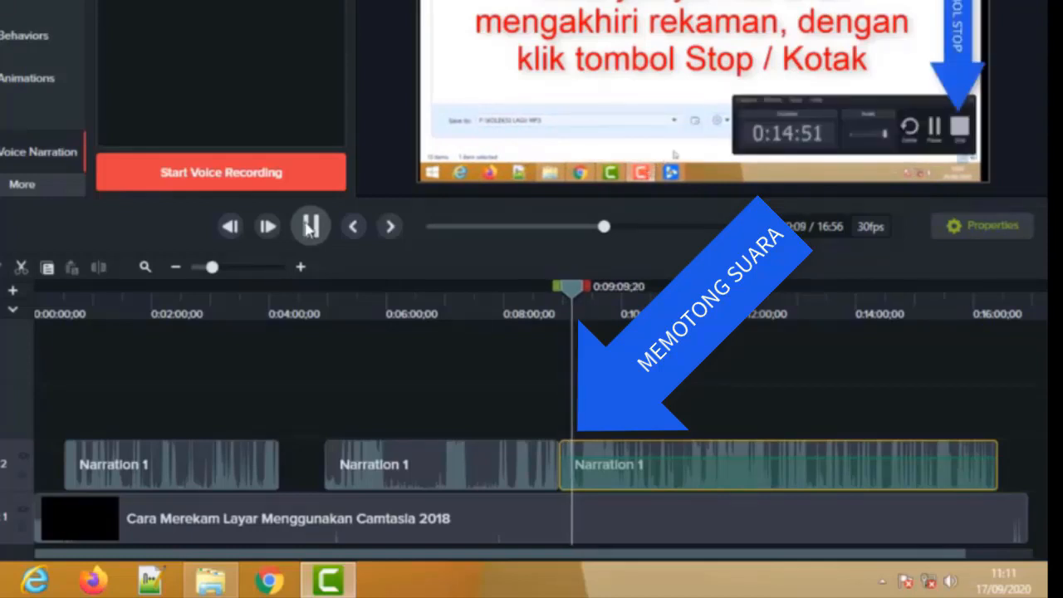
pyautogui.click(310, 226)
pyautogui.moveTo(571, 287); pyautogui.dragTo(564, 287)
pyautogui.click(309, 238)
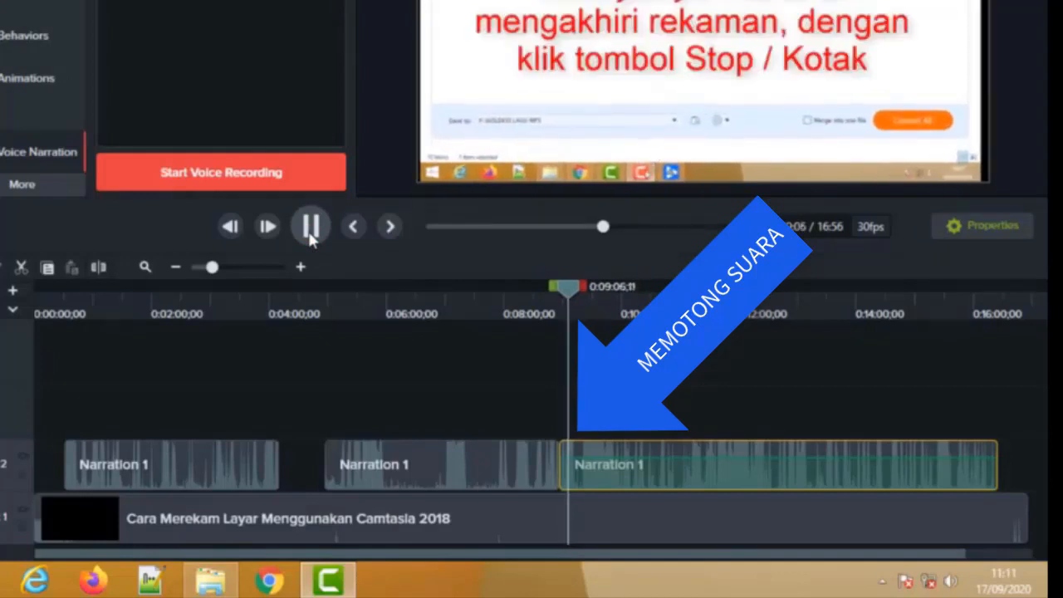
pyautogui.click(310, 238)
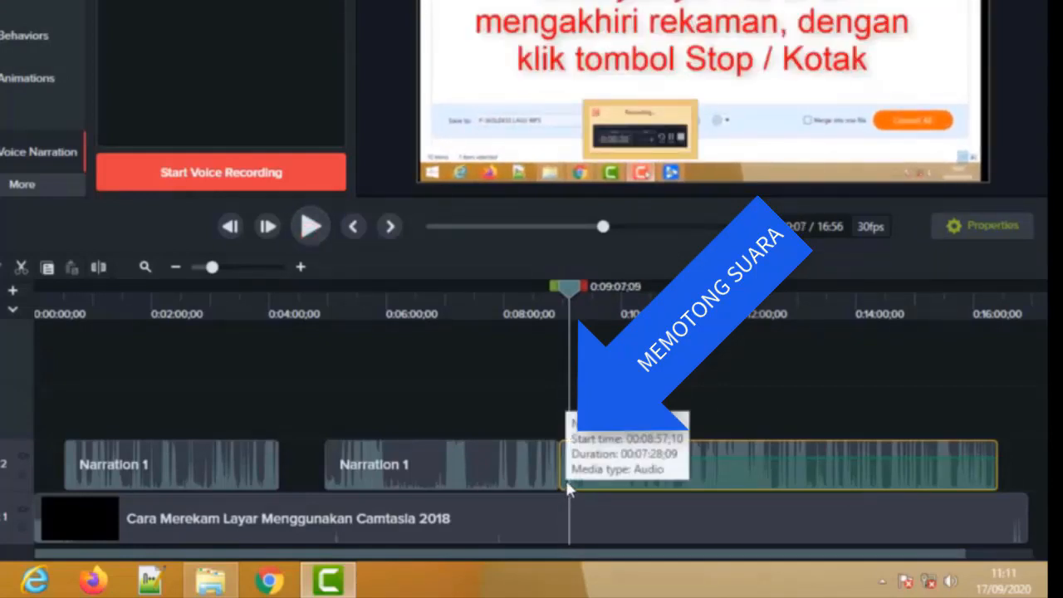
pyautogui.click(98, 267)
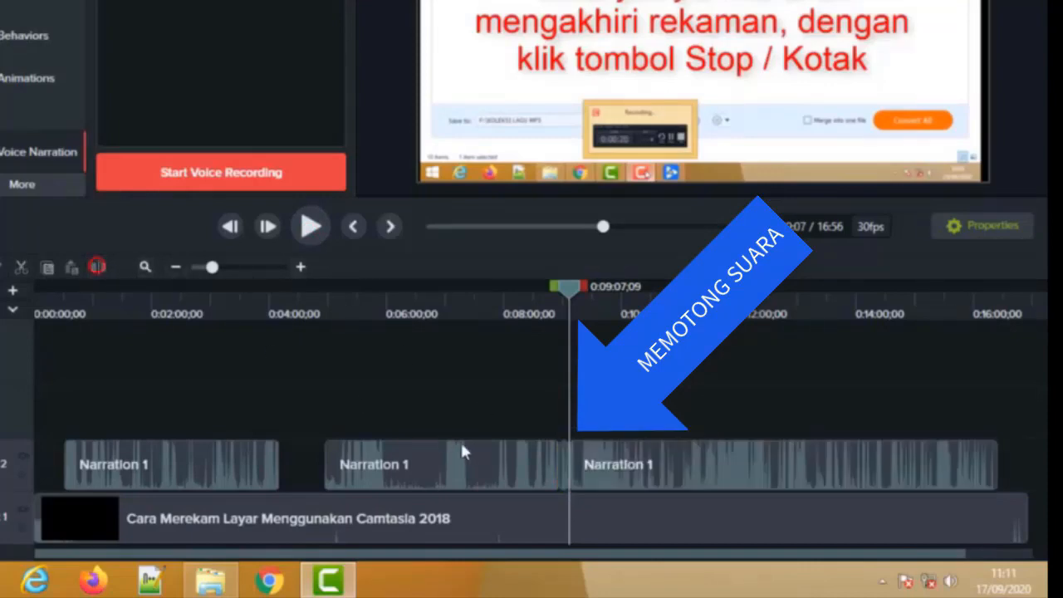
# - Delete the short narration segment between 0:08:57 and 0:09:07 without closing the gap on Track 2
pyautogui.click(563, 480)
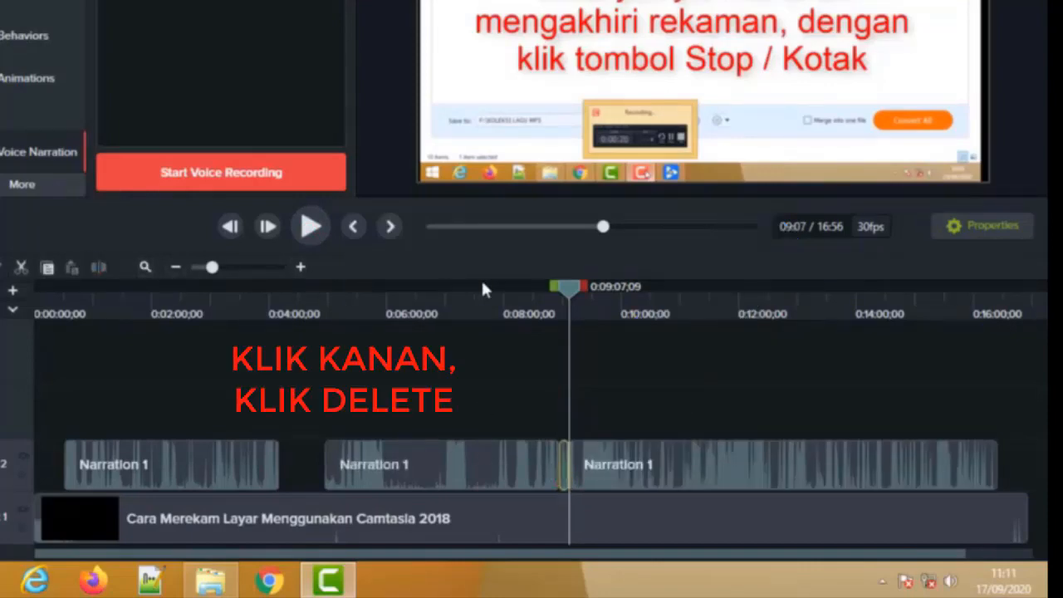
pyautogui.rightClick(562, 474)
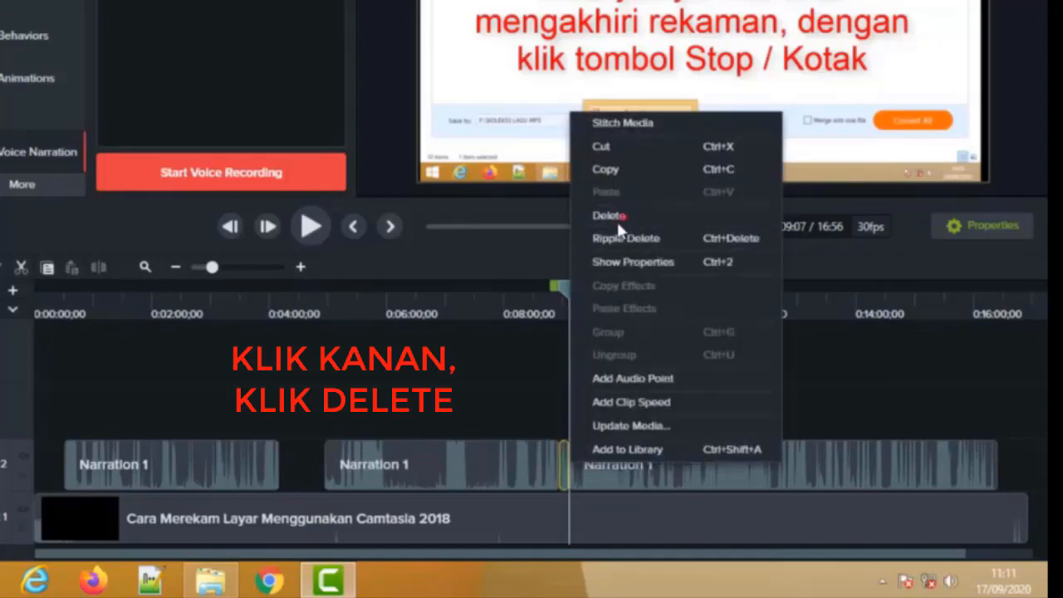
pyautogui.click(622, 214)
# - Review the narration from 0:08:53 to about 0:11:28, go back to 0:11:13, and split the last clip at about 0:11:23
pyautogui.moveTo(558, 293); pyautogui.dragTo(555, 293)
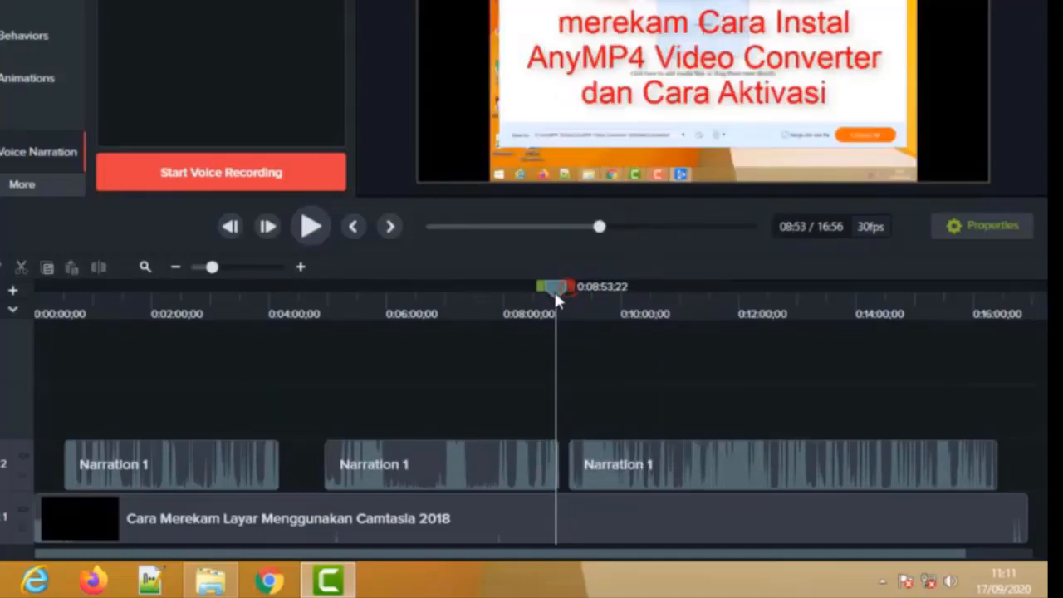
pyautogui.click(313, 228)
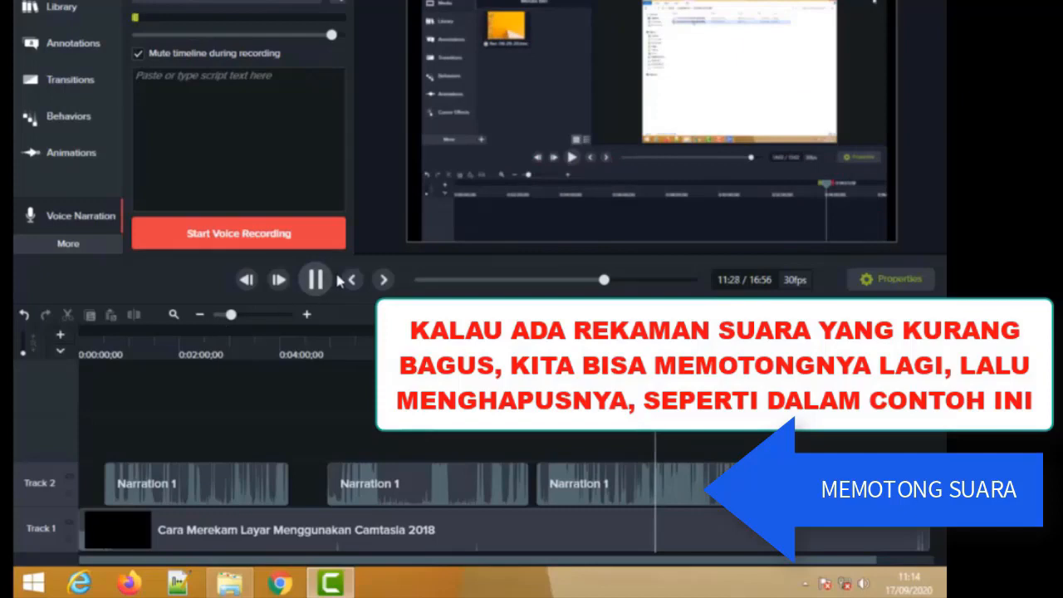
pyautogui.click(315, 280)
pyautogui.moveTo(656, 331); pyautogui.dragTo(642, 331)
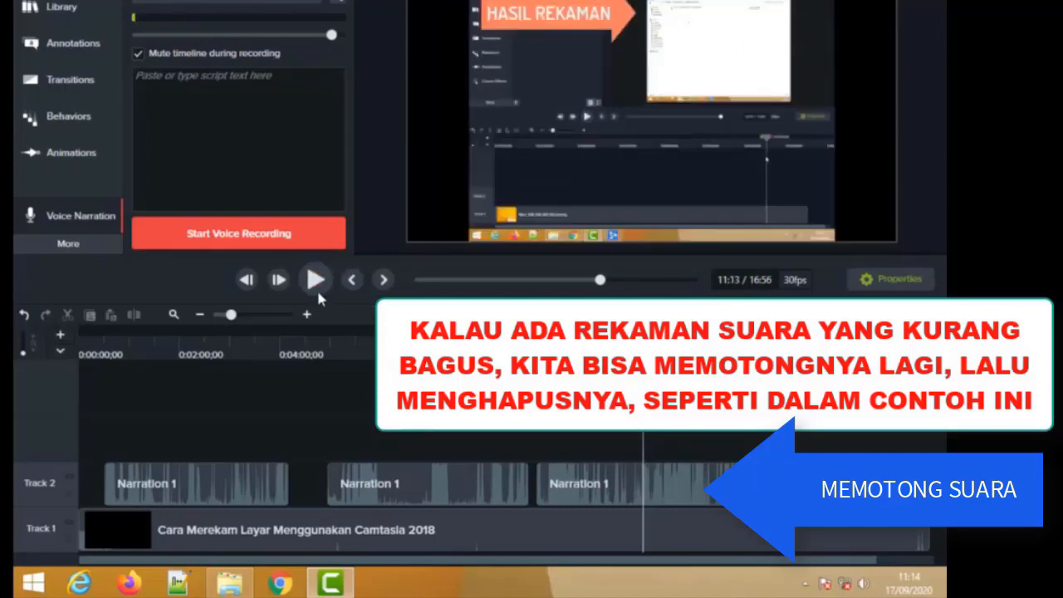
pyautogui.click(317, 285)
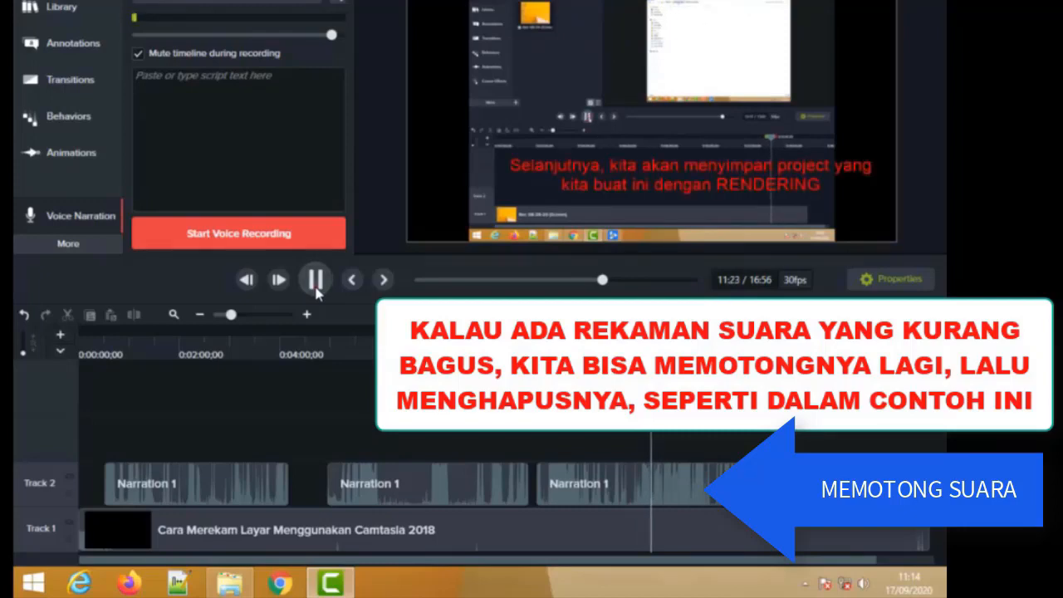
pyautogui.click(316, 283)
pyautogui.click(660, 502)
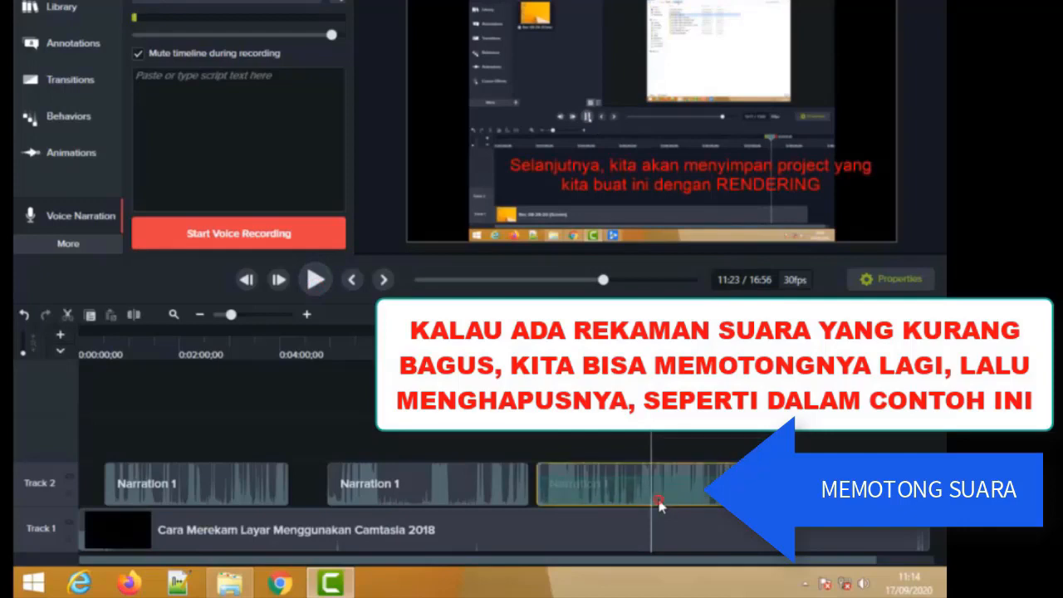
pyautogui.click(135, 315)
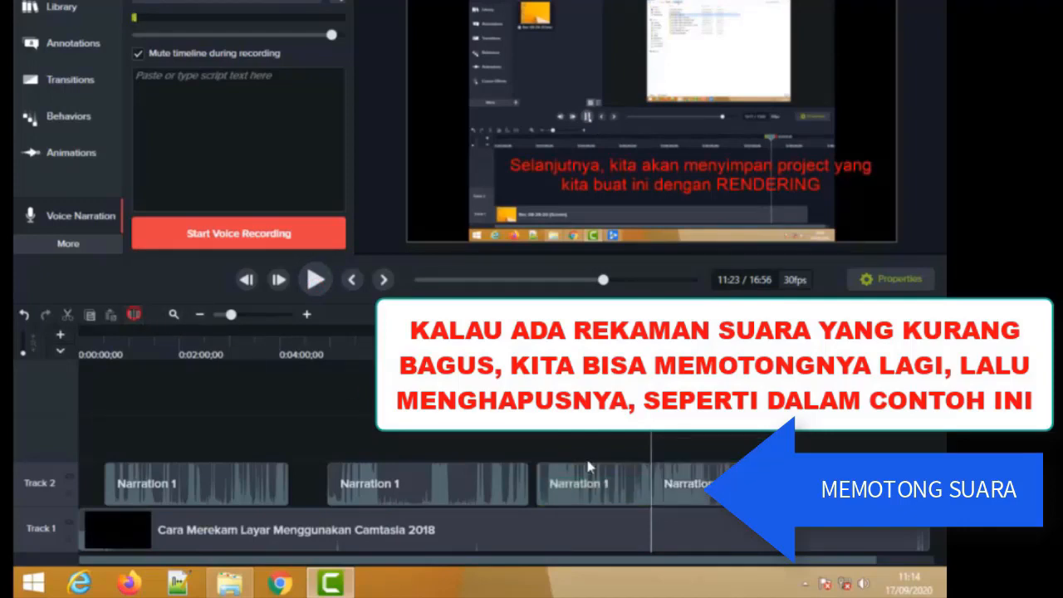
# - Replay the narration after 0:11:23 to find the end of the bad passage, and split the clip at 0:11:26;29
pyautogui.click(319, 284)
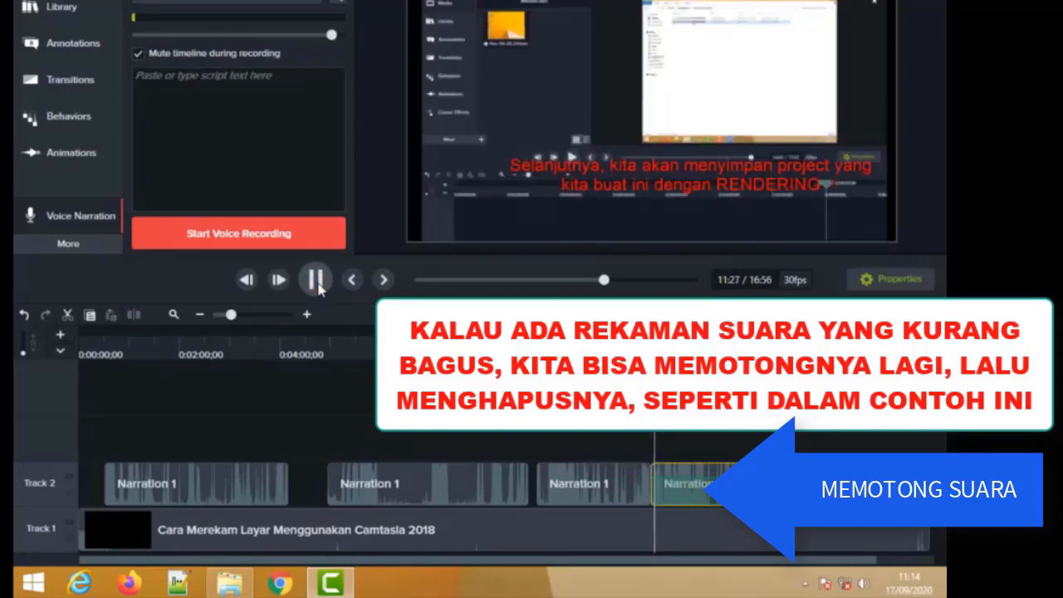
pyautogui.click(316, 281)
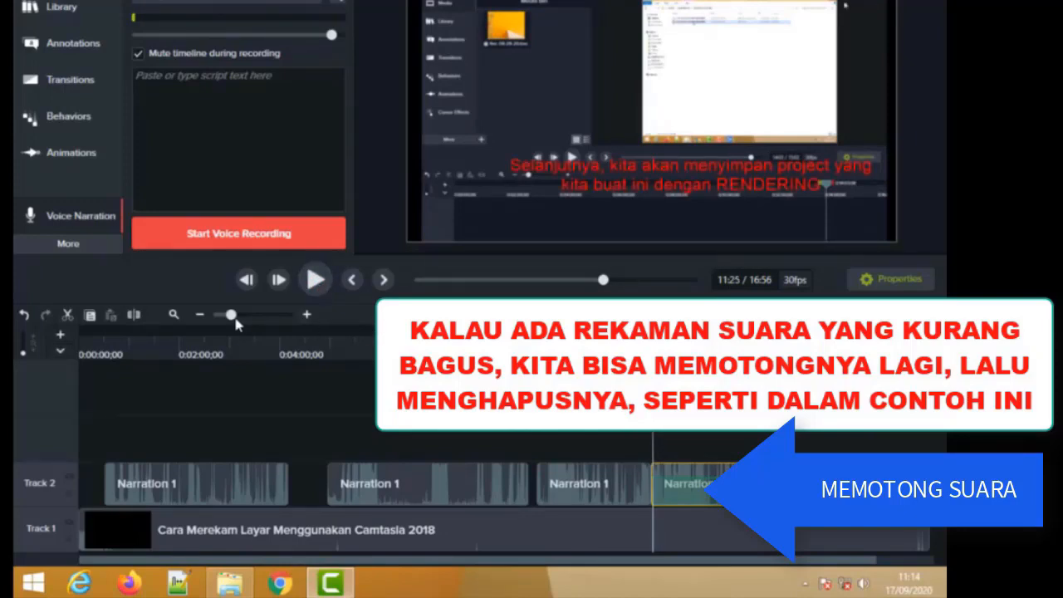
pyautogui.moveTo(232, 317); pyautogui.dragTo(254, 318)
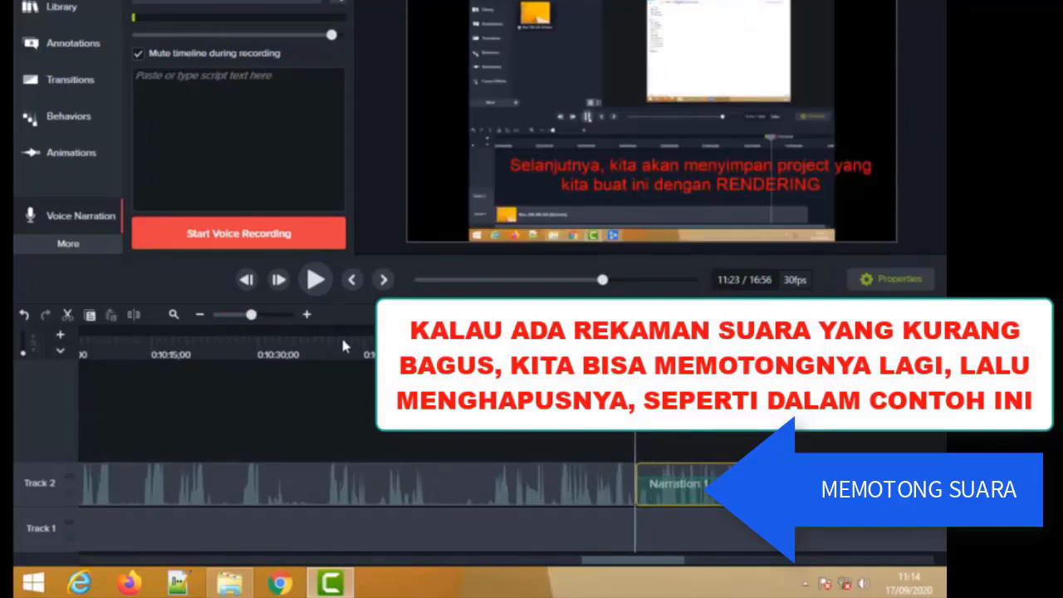
pyautogui.click(321, 283)
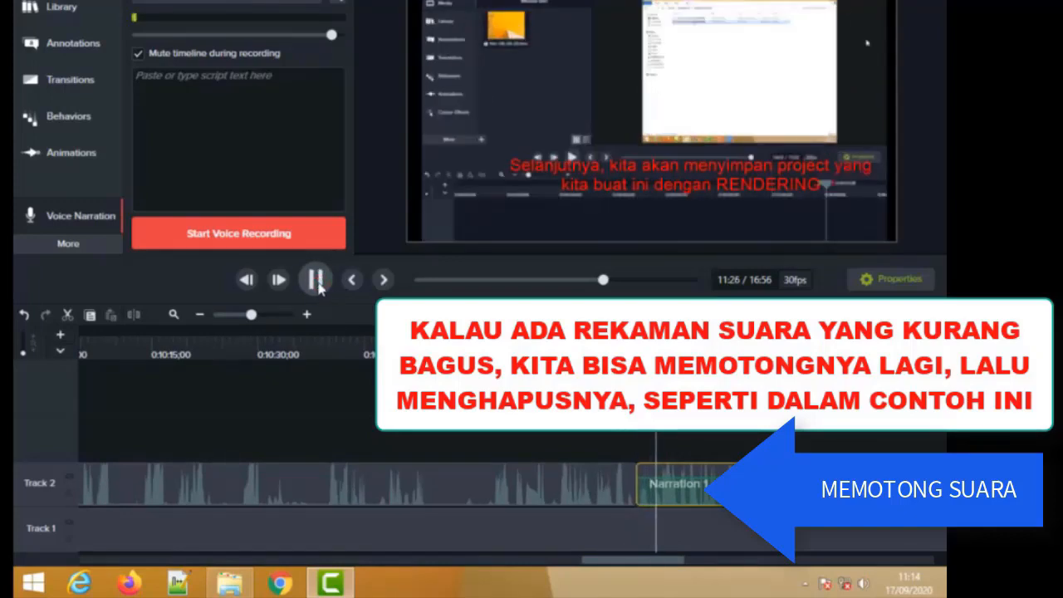
pyautogui.click(318, 282)
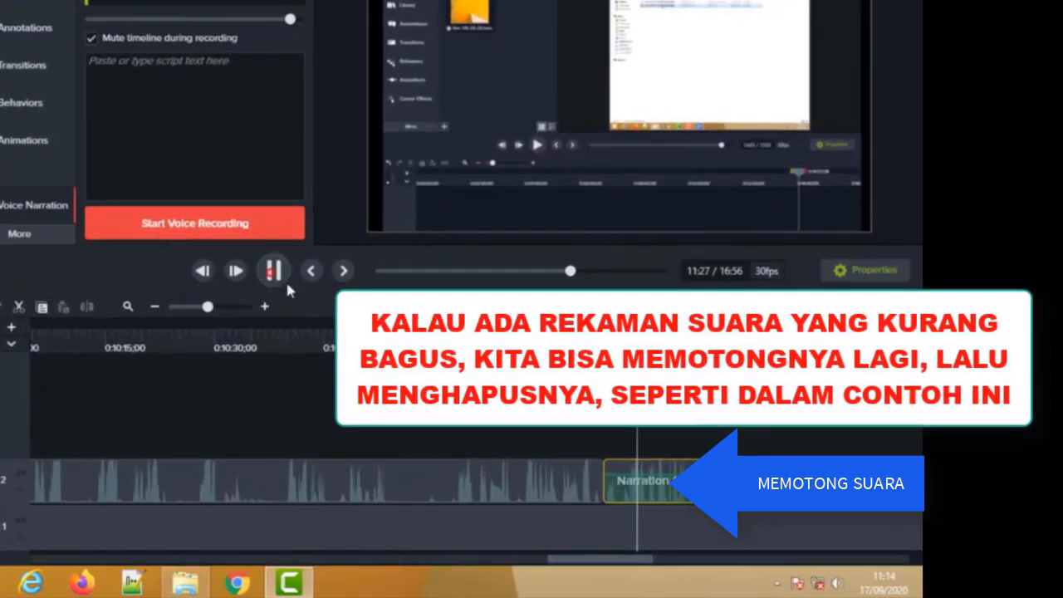
pyautogui.moveTo(638, 330); pyautogui.dragTo(629, 330)
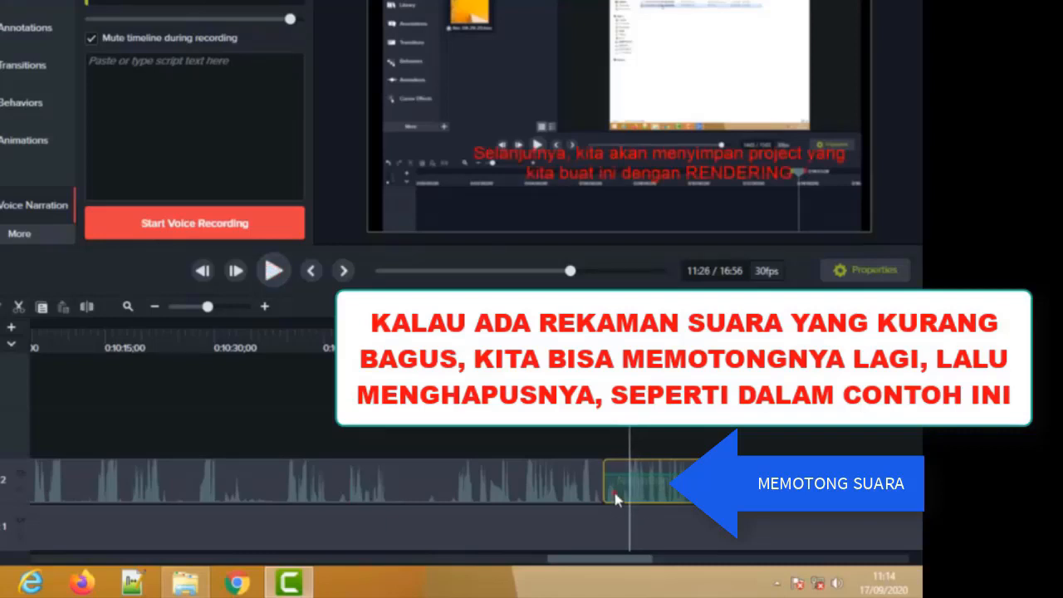
pyautogui.click(276, 273)
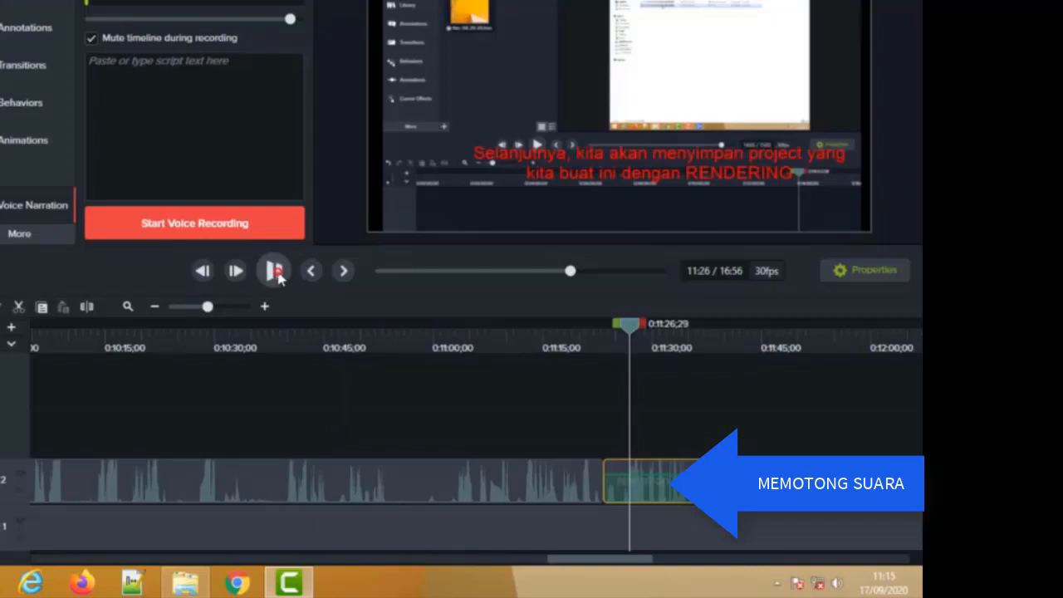
pyautogui.click(277, 272)
pyautogui.moveTo(635, 330); pyautogui.dragTo(628, 335)
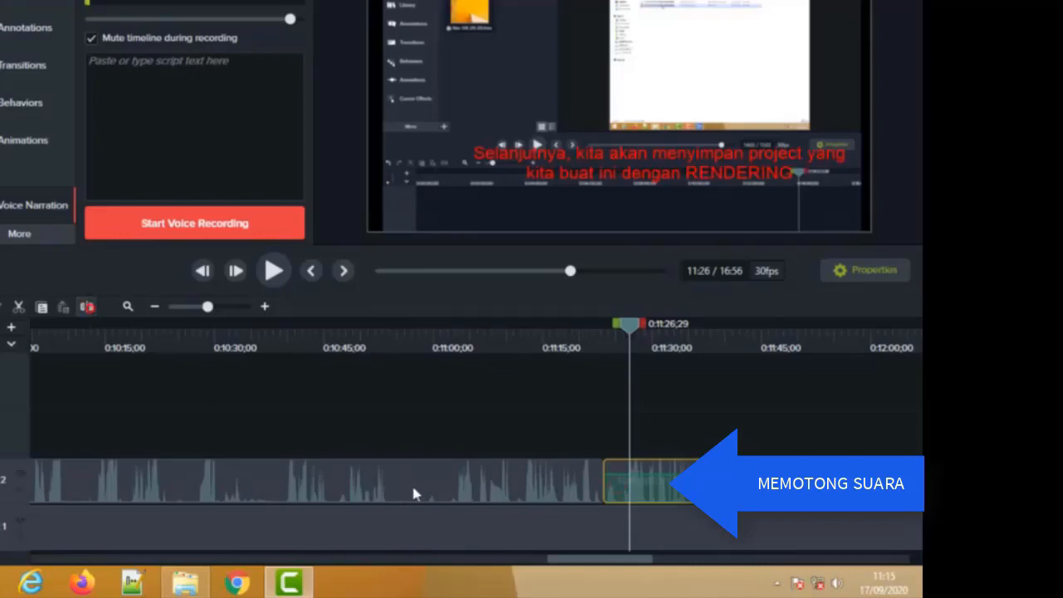
# - Delete the short narration segment between about 0:11:23 and 0:11:27 without closing the gap, and play on from the cut
pyautogui.rightClick(618, 489)
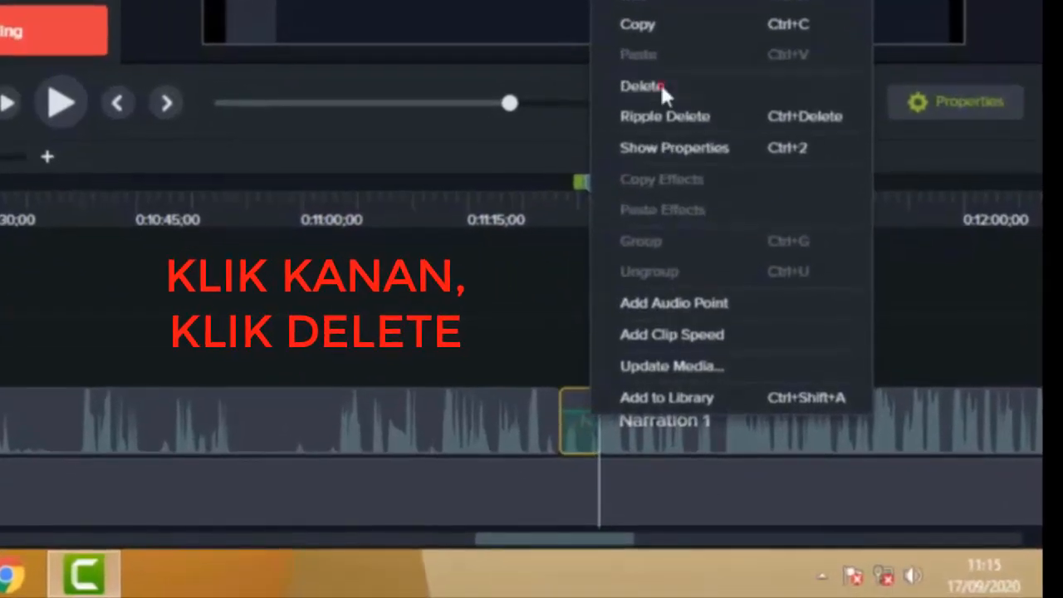
pyautogui.click(646, 141)
pyautogui.click(58, 108)
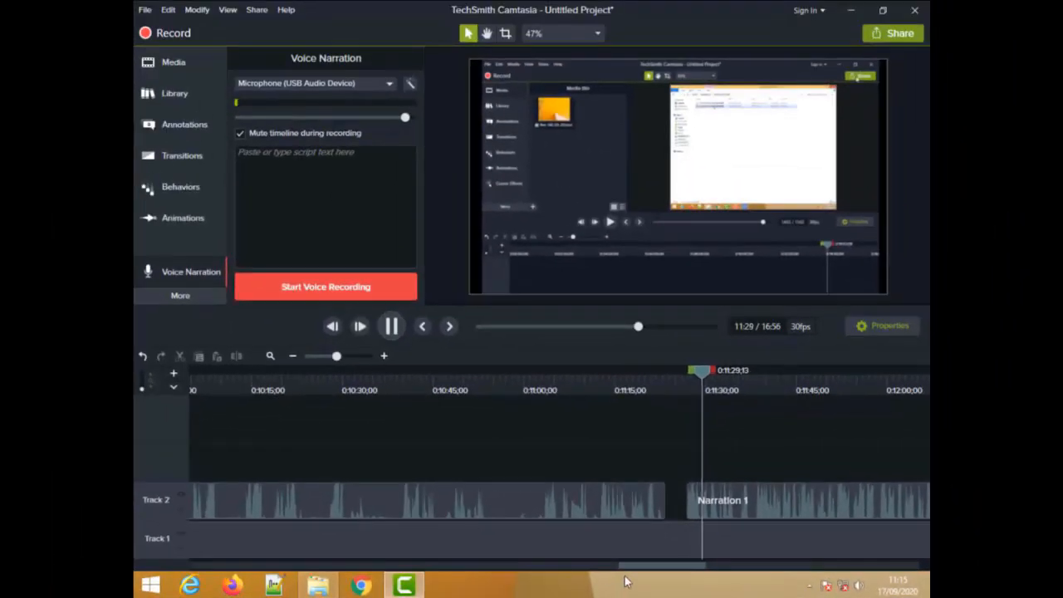
pyautogui.moveTo(636, 569); pyautogui.dragTo(672, 572)
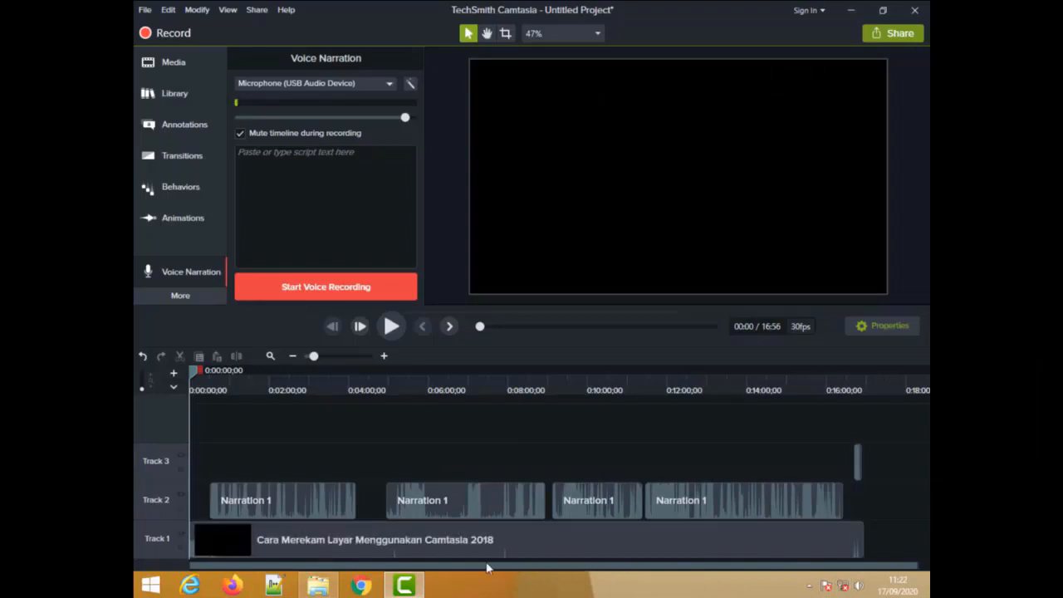
# - Switch to File Explorer, copy the name of the MP4 video in the VIDEO 1 folder, and return to Camtasia
pyautogui.click(313, 588)
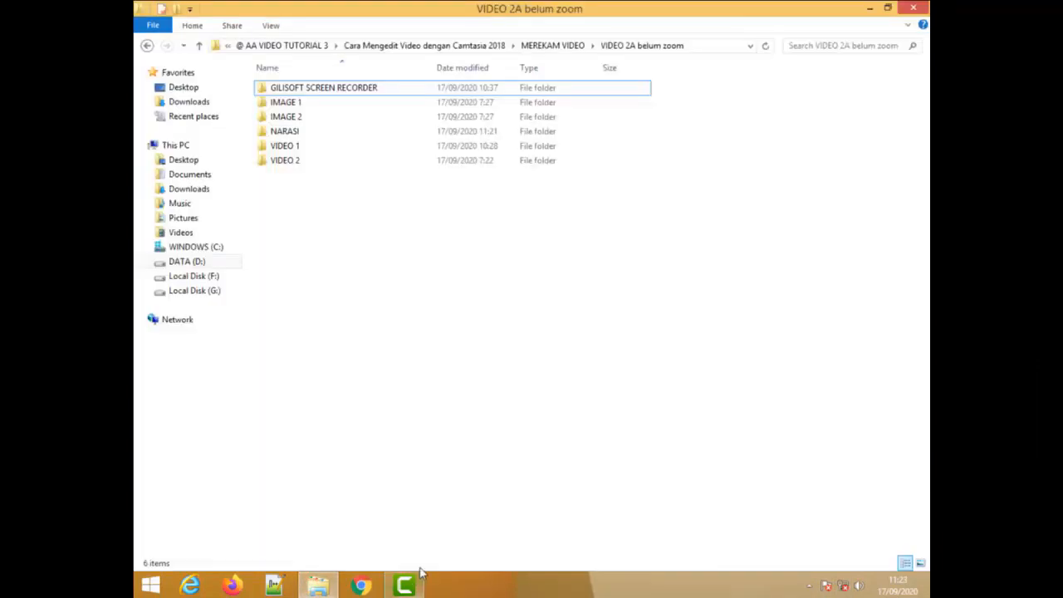
pyautogui.doubleClick(296, 161)
pyautogui.click(518, 47)
pyautogui.doubleClick(304, 148)
pyautogui.click(285, 168)
pyautogui.rightClick(285, 166)
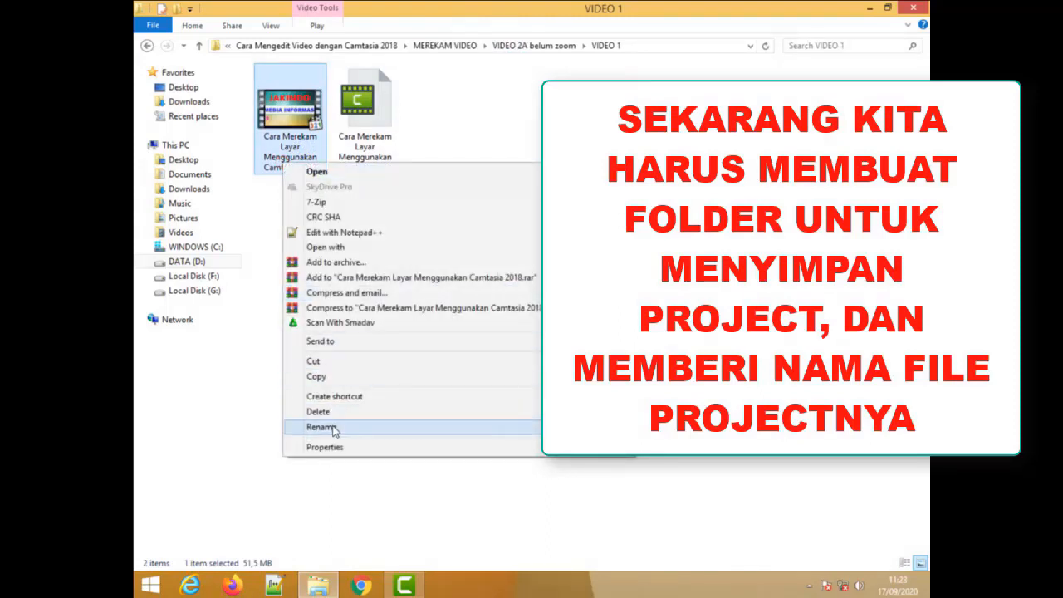
pyautogui.click(332, 424)
pyautogui.hotkey('ctrl', 'c')
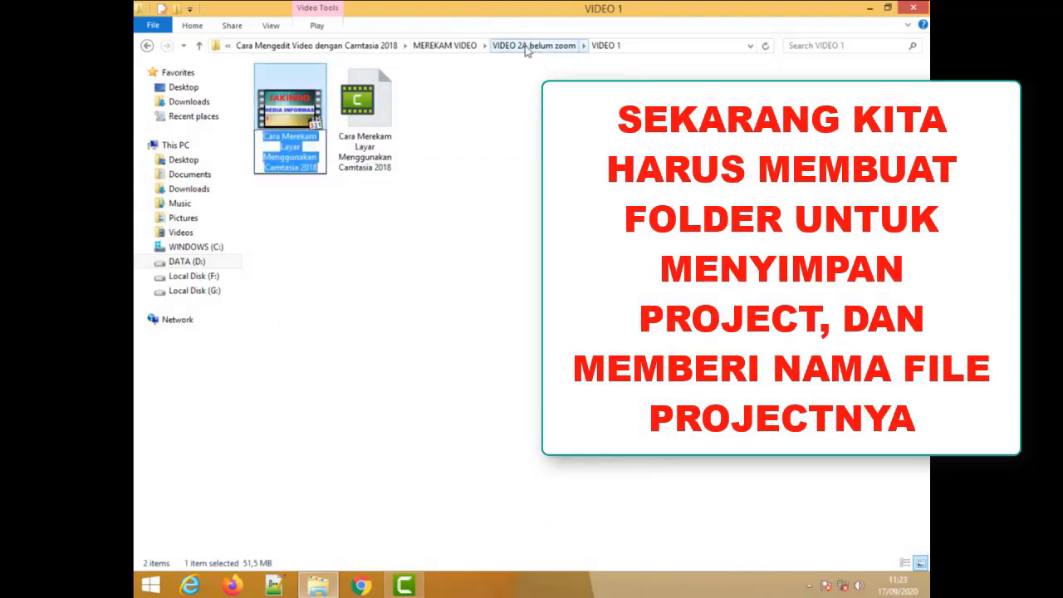
pyautogui.click(533, 45)
pyautogui.click(418, 588)
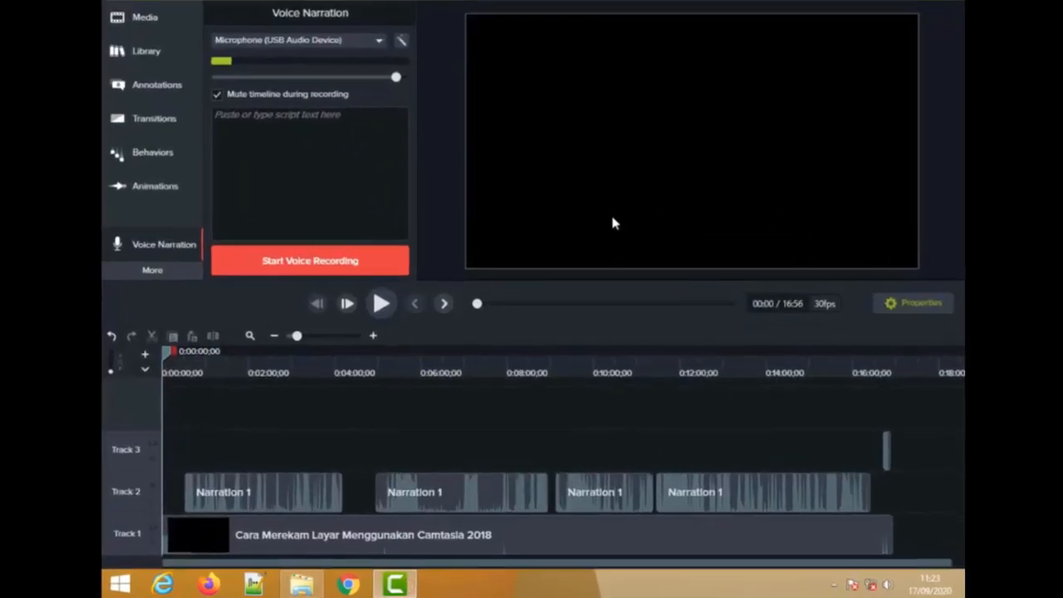
# - Check that the project's canvas dimensions are 720p HD (1280x720) at 30 fps and apply the project settings
pyautogui.rightClick(612, 254)
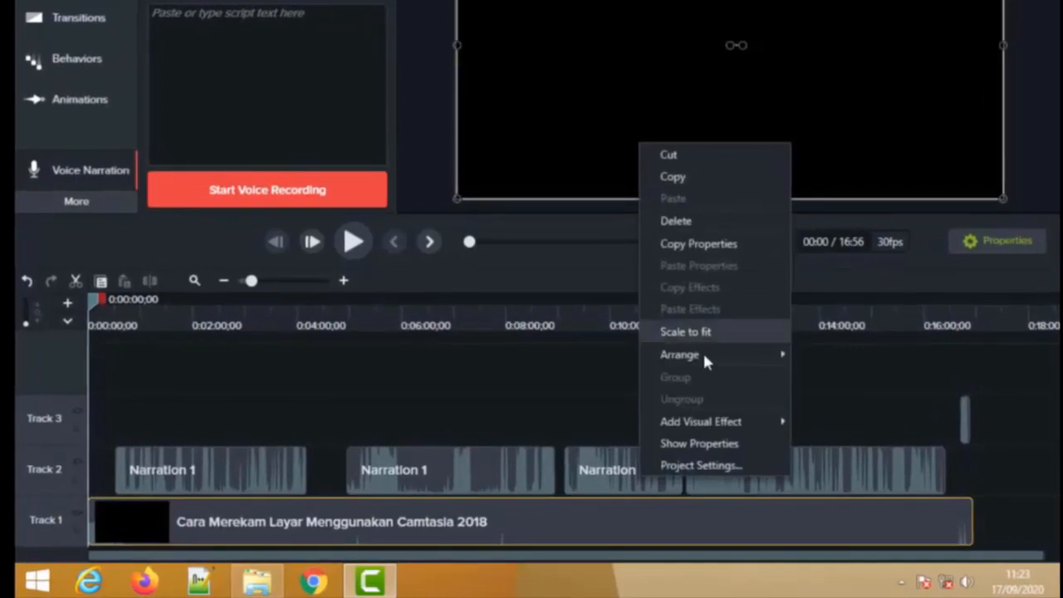
pyautogui.click(689, 463)
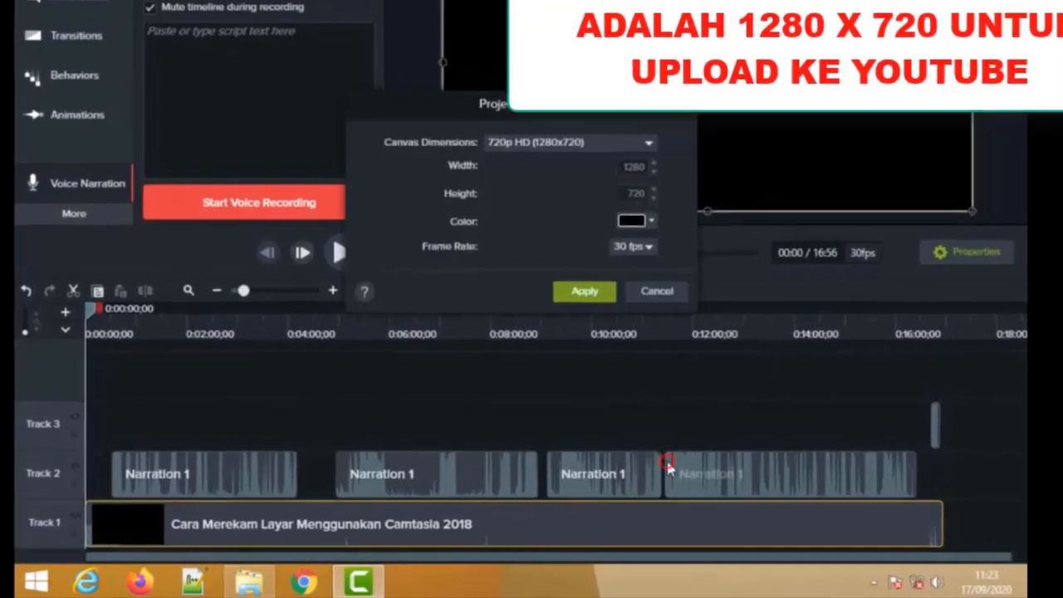
pyautogui.click(588, 289)
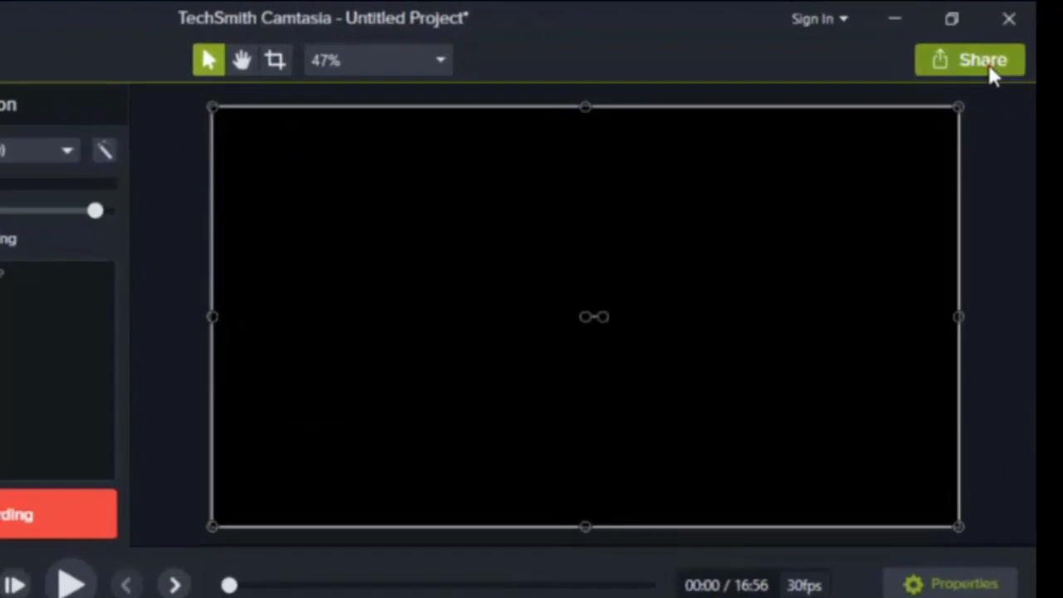
# - Start producing the project as a local file with the MP4 only (up to 720p) preset
pyautogui.click(892, 33)
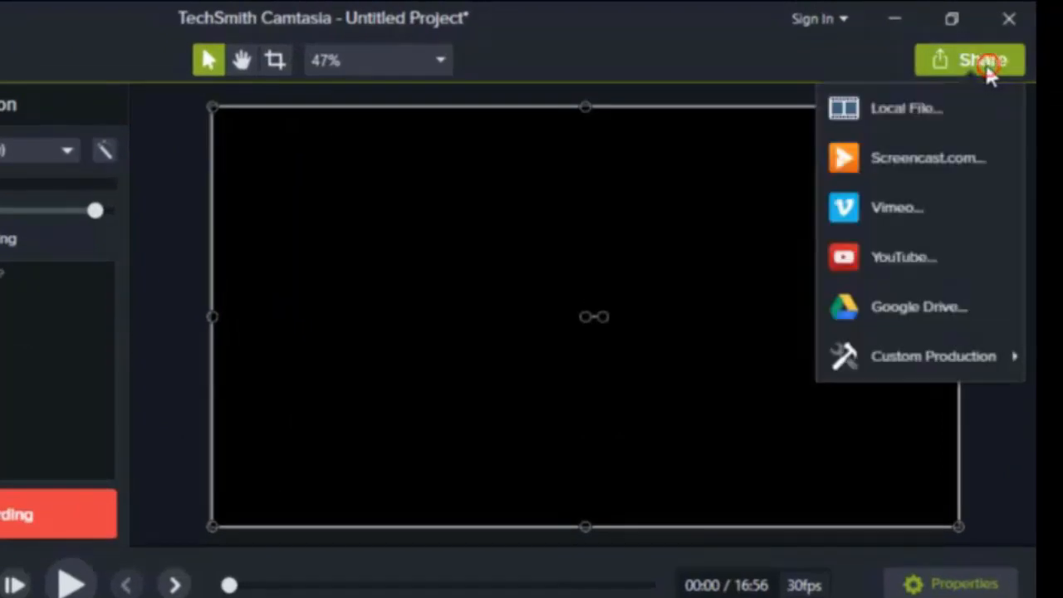
pyautogui.click(908, 114)
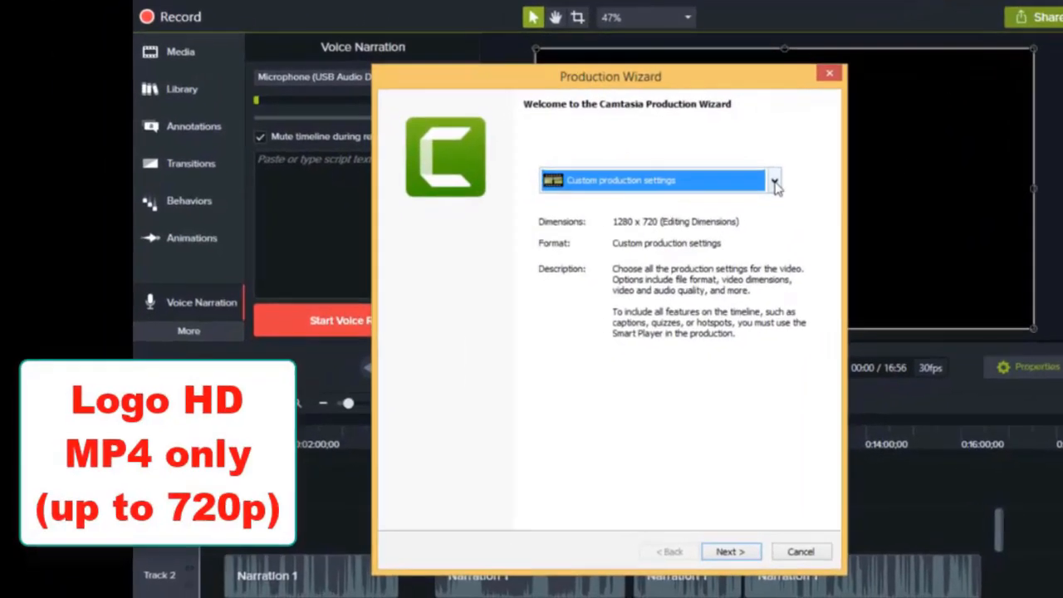
pyautogui.click(746, 195)
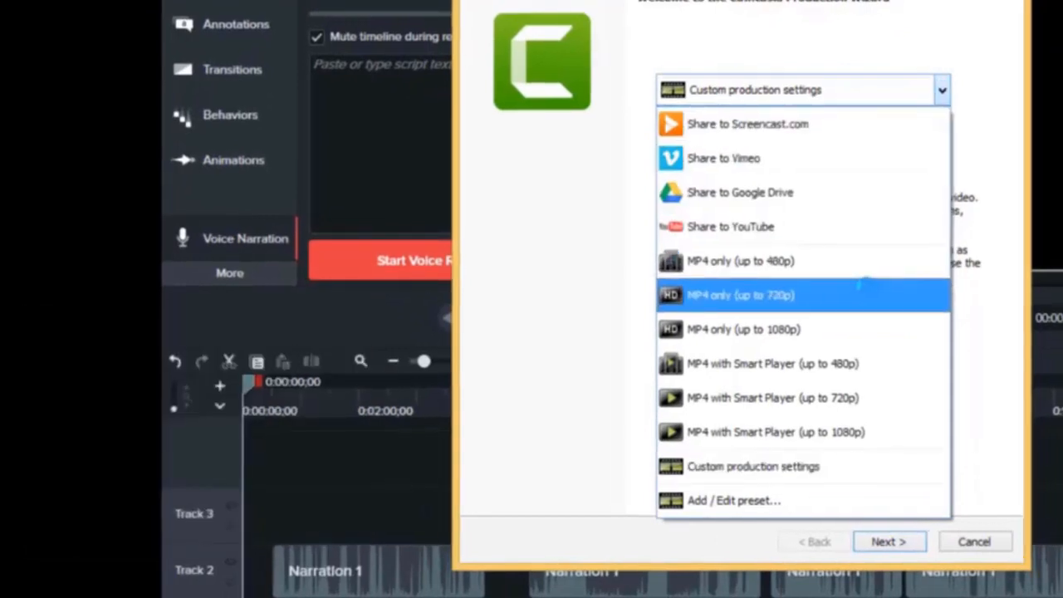
pyautogui.click(864, 290)
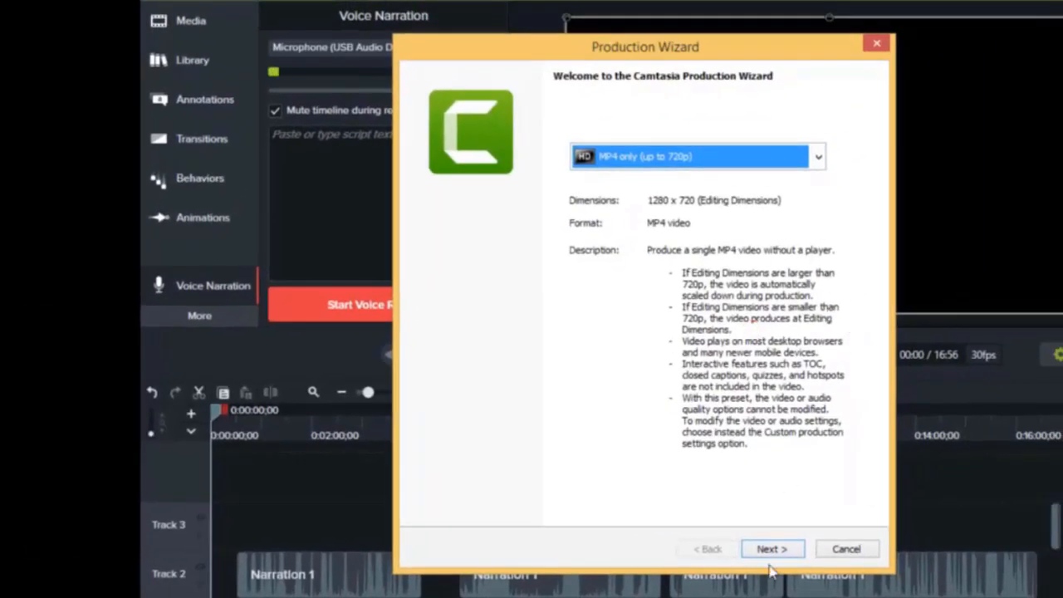
pyautogui.click(768, 549)
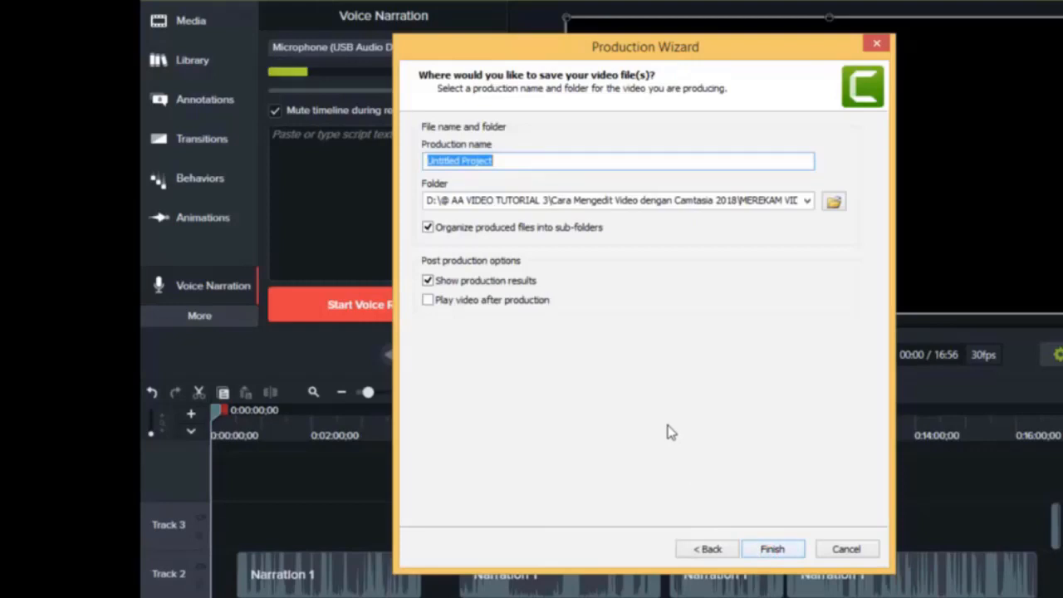
# - Name the production "Cara Merekam Layar Menggunakan Camtasia 2018" and set VIDEO 2 inside VIDEO 2A belum zoom as its save folder
pyautogui.hotkey('ctrl', 'v')
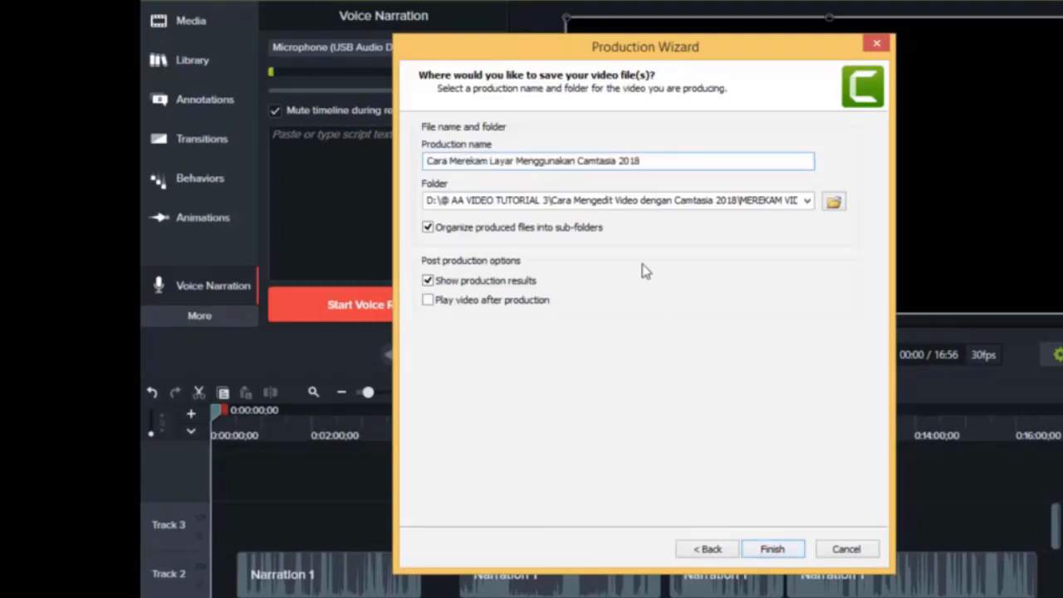
pyautogui.click(833, 205)
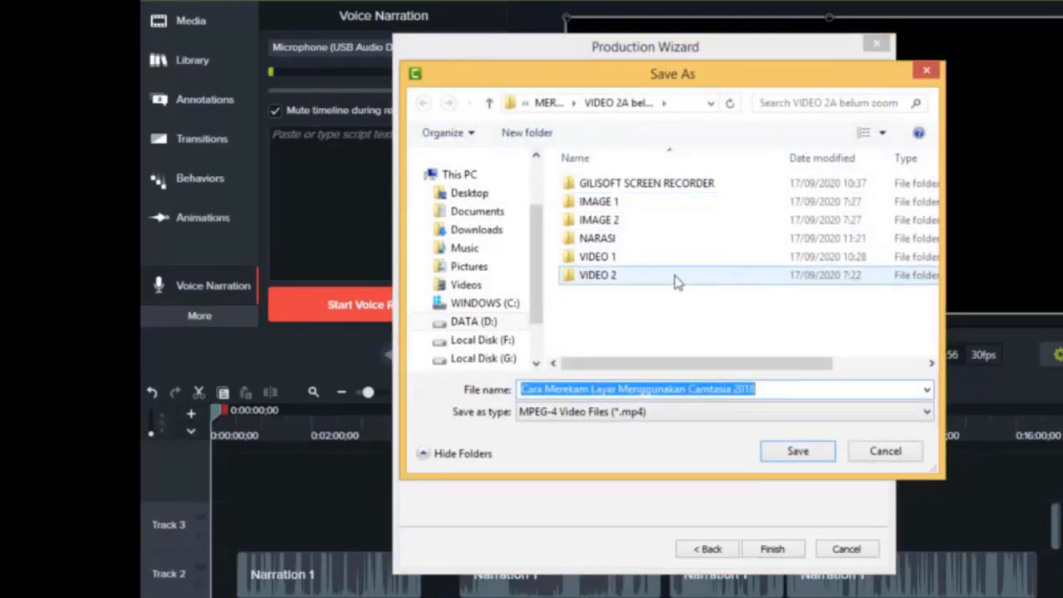
pyautogui.doubleClick(620, 260)
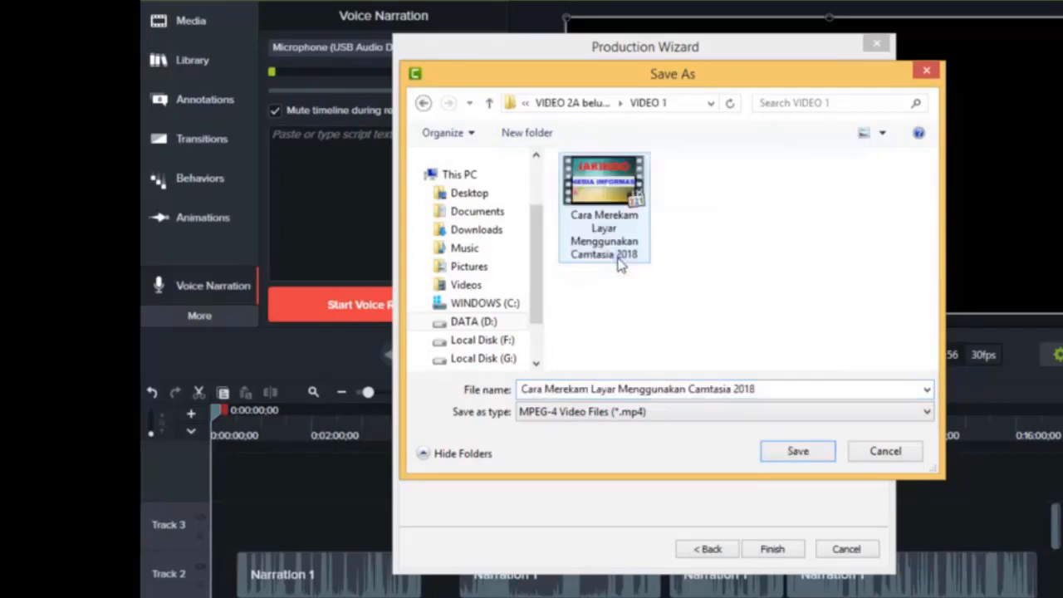
pyautogui.click(423, 103)
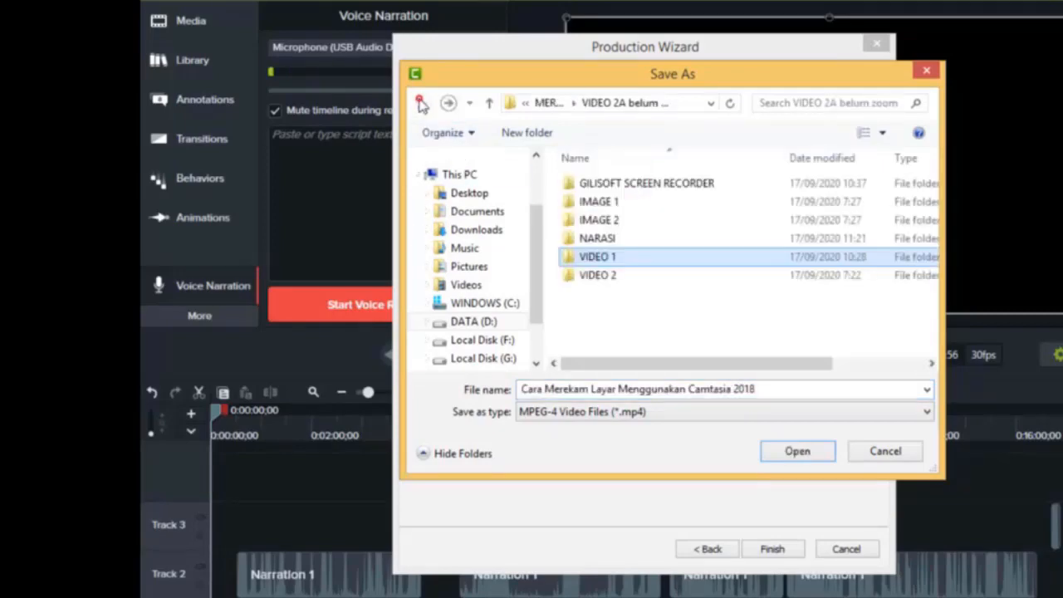
pyautogui.doubleClick(608, 278)
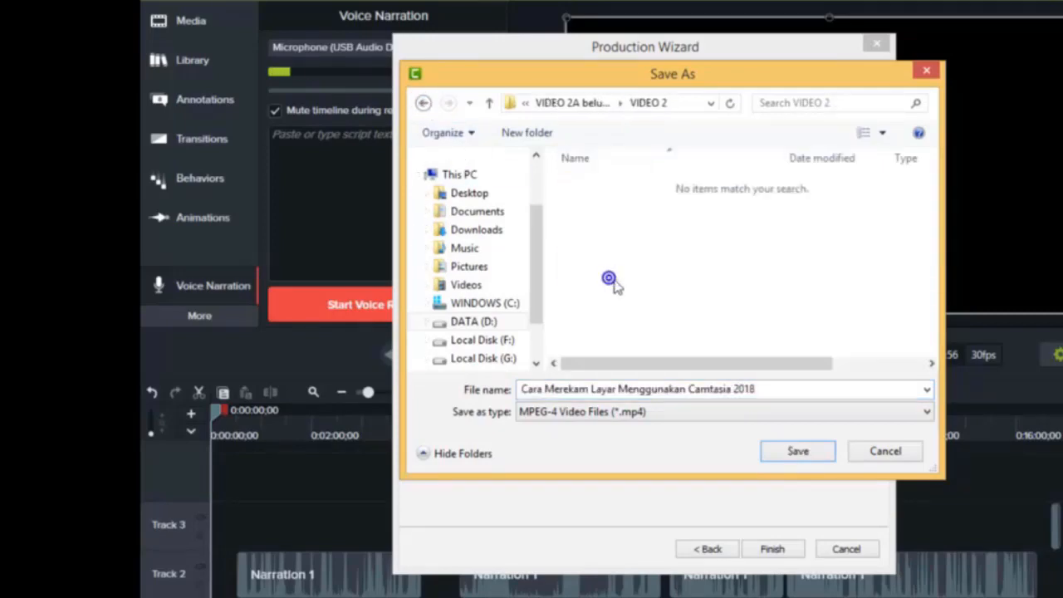
pyautogui.click(799, 451)
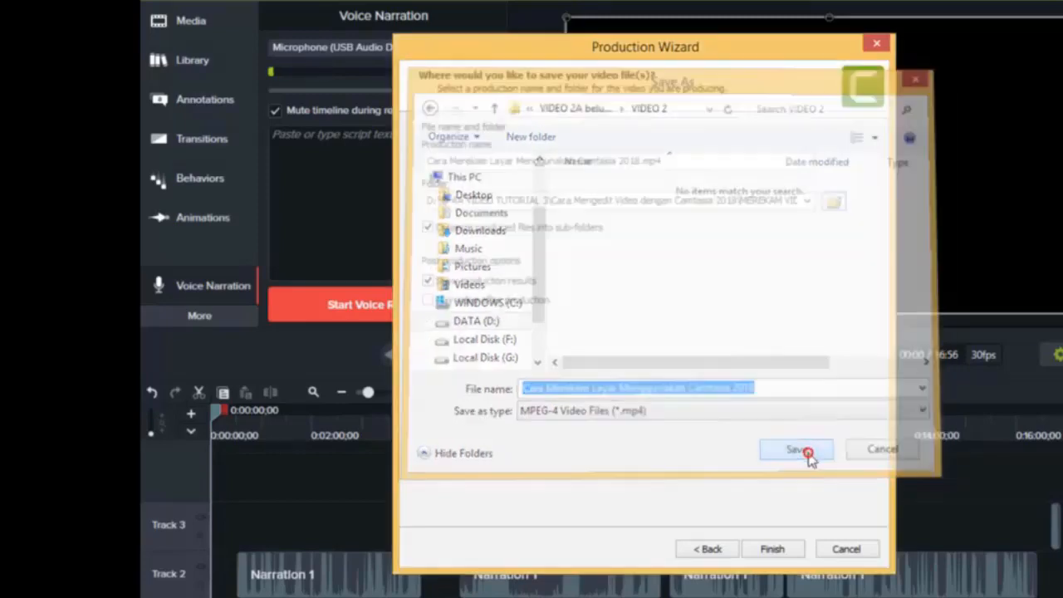
# - Turn off organizing produced files into sub-folders, check that the folder path ends in VIDEO 2\, render the video, and close the production results
pyautogui.click(428, 227)
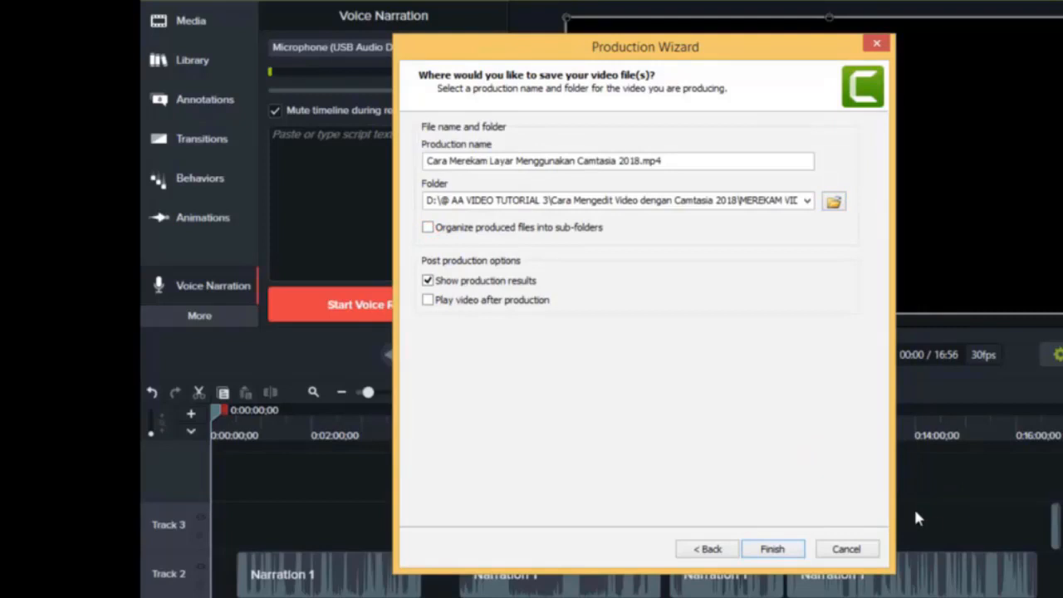
pyautogui.click(621, 200)
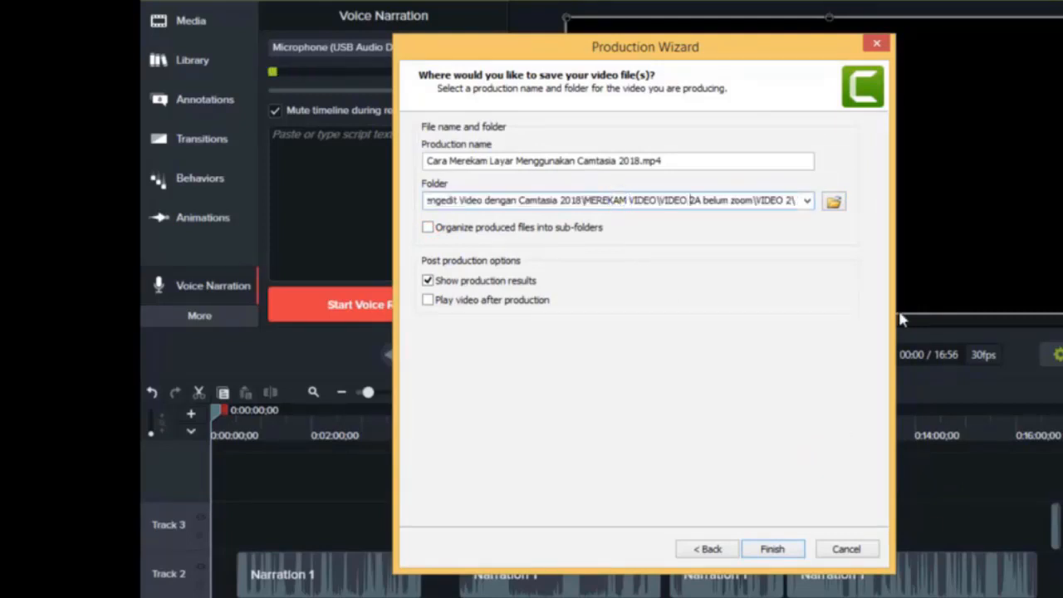
pyautogui.press('End')
pyautogui.press('BackSpace')
pyautogui.write('\\')
pyautogui.click(778, 549)
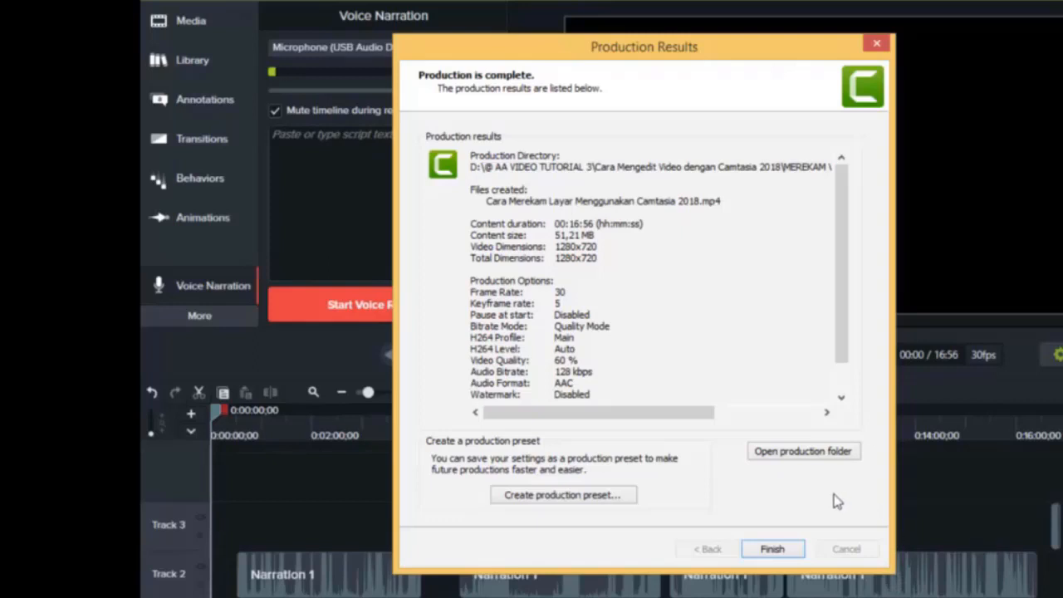
pyautogui.click(794, 552)
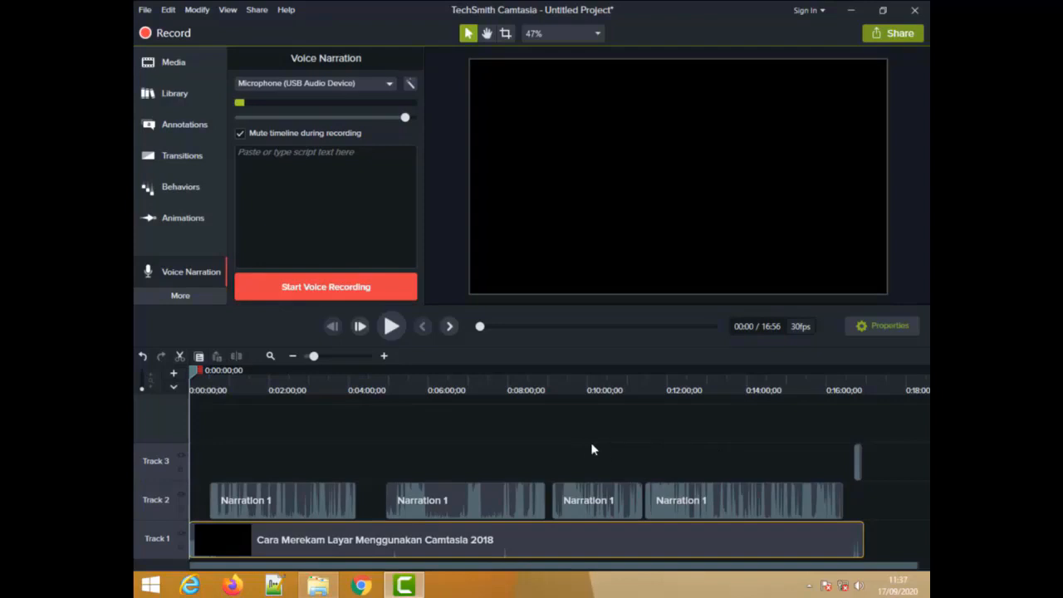
# - Switch to File Explorer, open the VIDEO 2 folder, and copy the file name of the rendered MP4 video
pyautogui.click(321, 586)
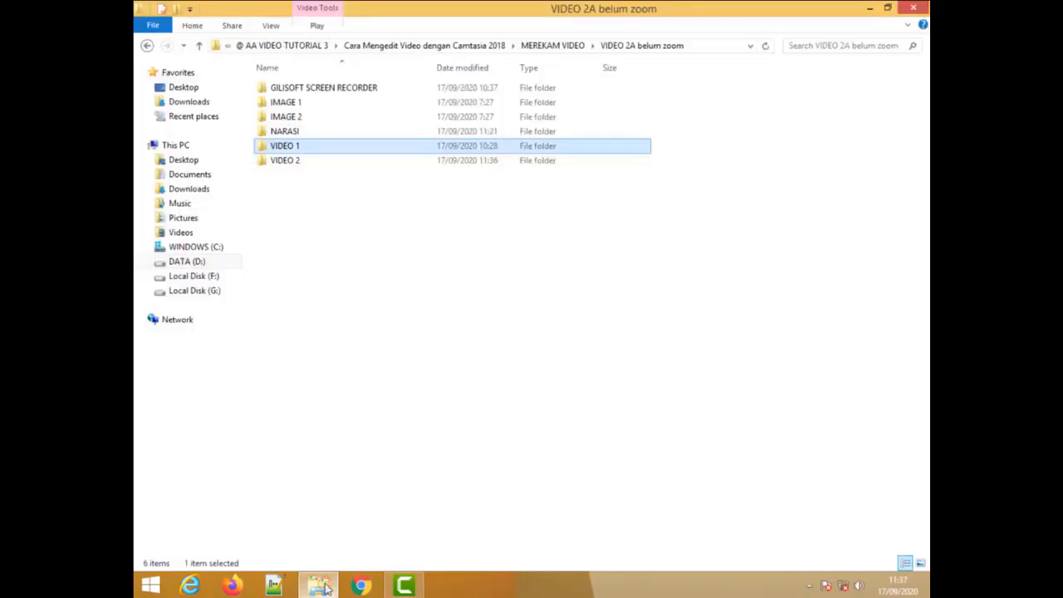
pyautogui.doubleClick(297, 162)
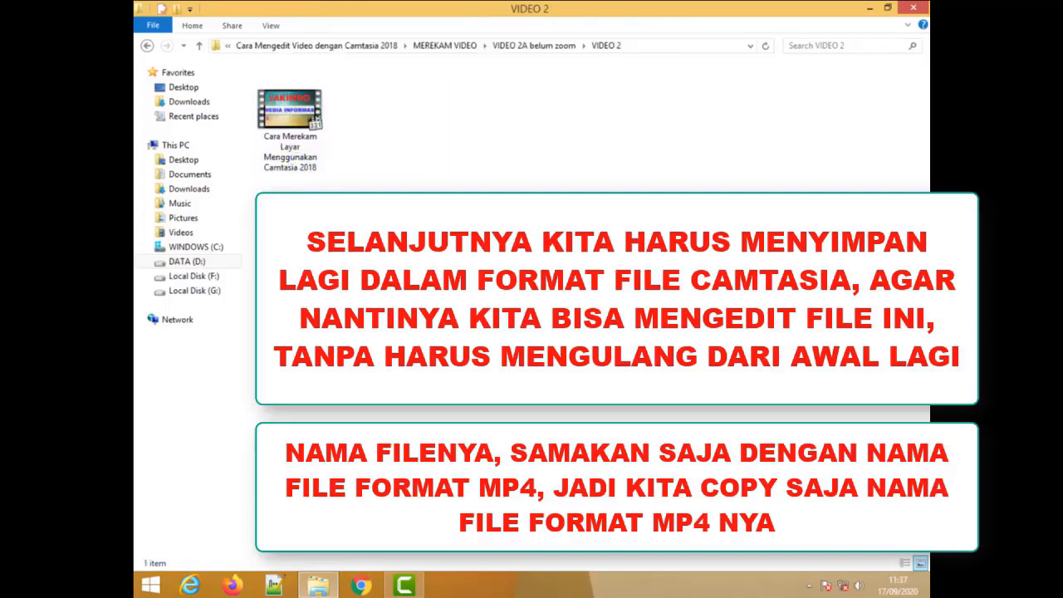
pyautogui.click(294, 160)
pyautogui.rightClick(292, 156)
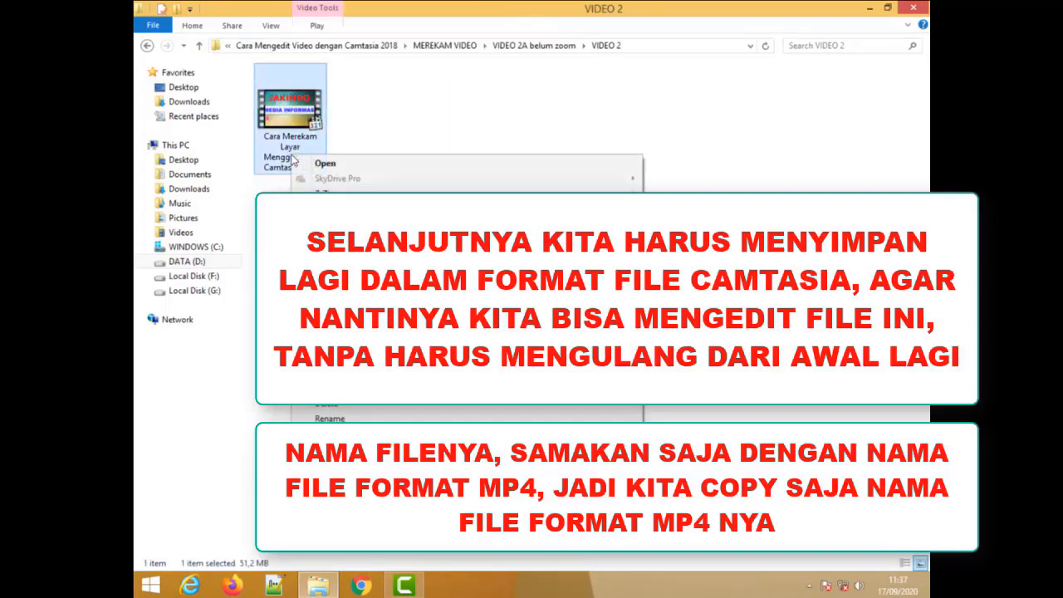
pyautogui.click(357, 418)
pyautogui.hotkey('ctrl', 'c')
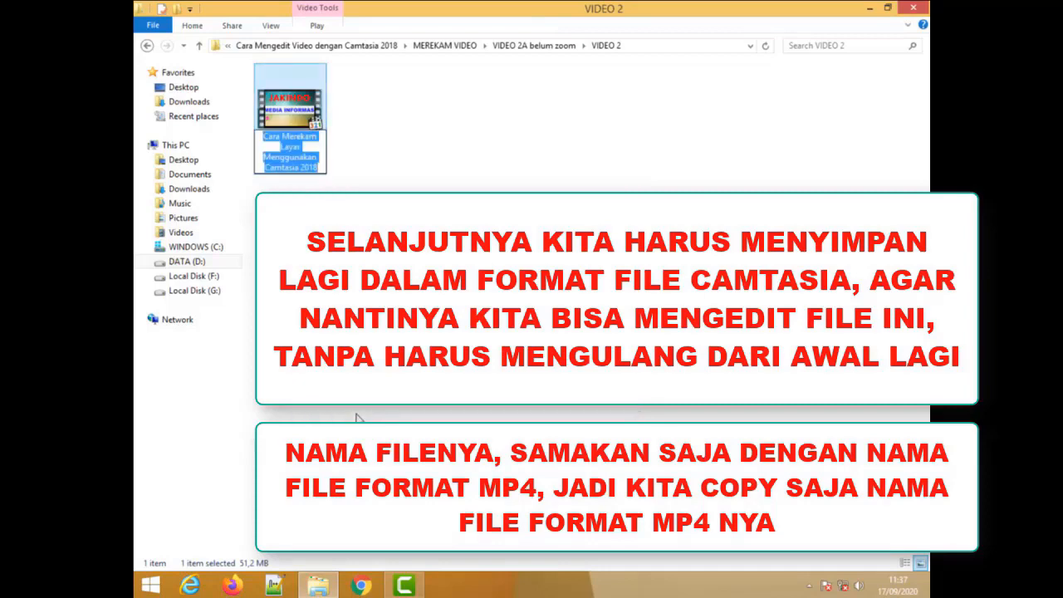
# - Switch back to Camtasia, save the project in VIDEO 2 as "Cara Merekam Layar Menggunakan Camtasia 2018" (*.tscproj), and minimize the window
pyautogui.click(406, 588)
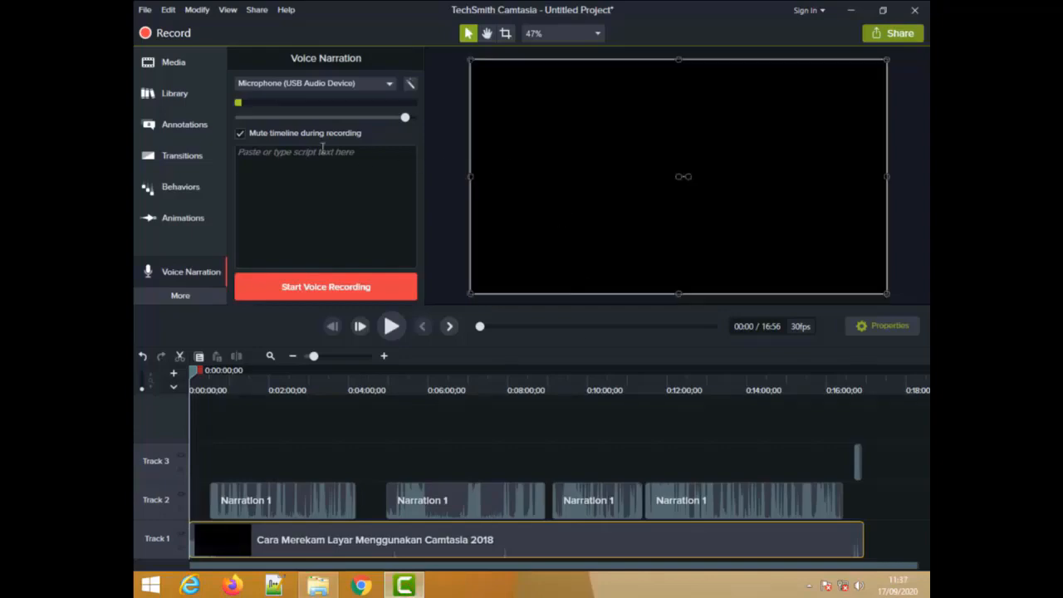
pyautogui.click(144, 9)
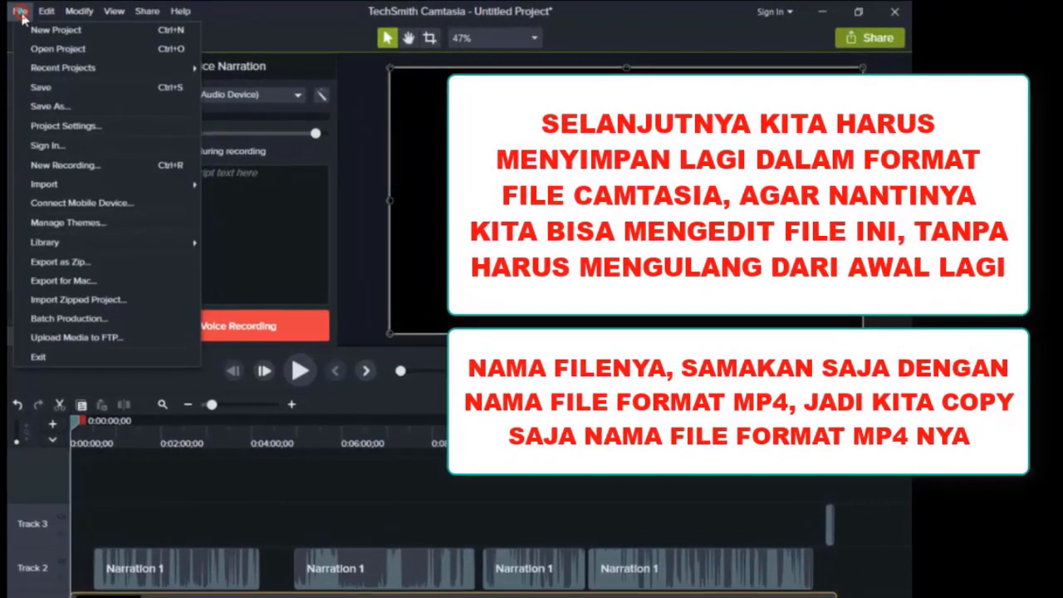
pyautogui.click(69, 107)
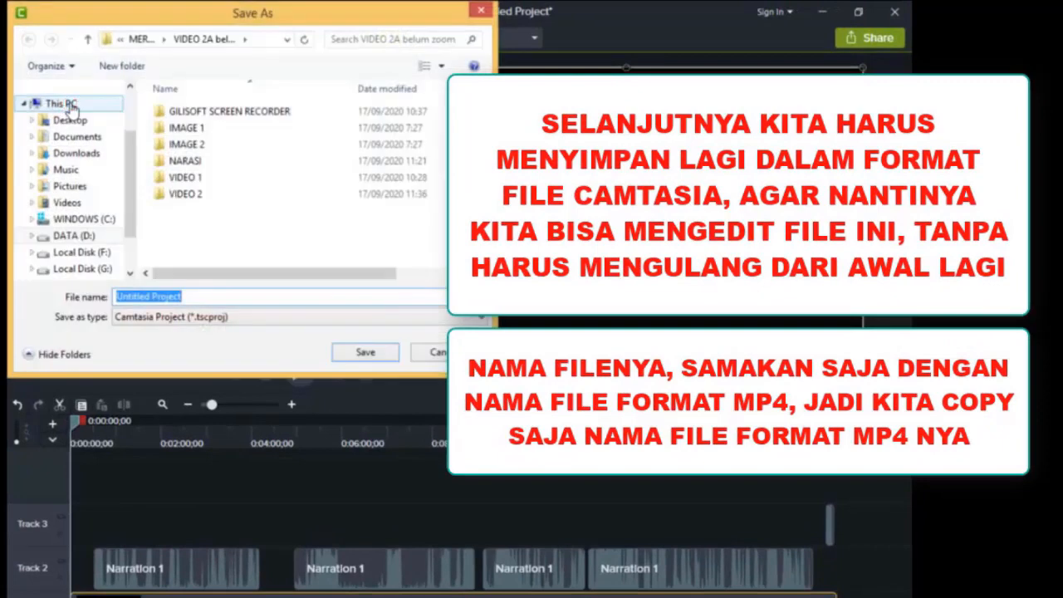
pyautogui.doubleClick(206, 198)
pyautogui.click(214, 298)
pyautogui.hotkey('ctrl', 'v')
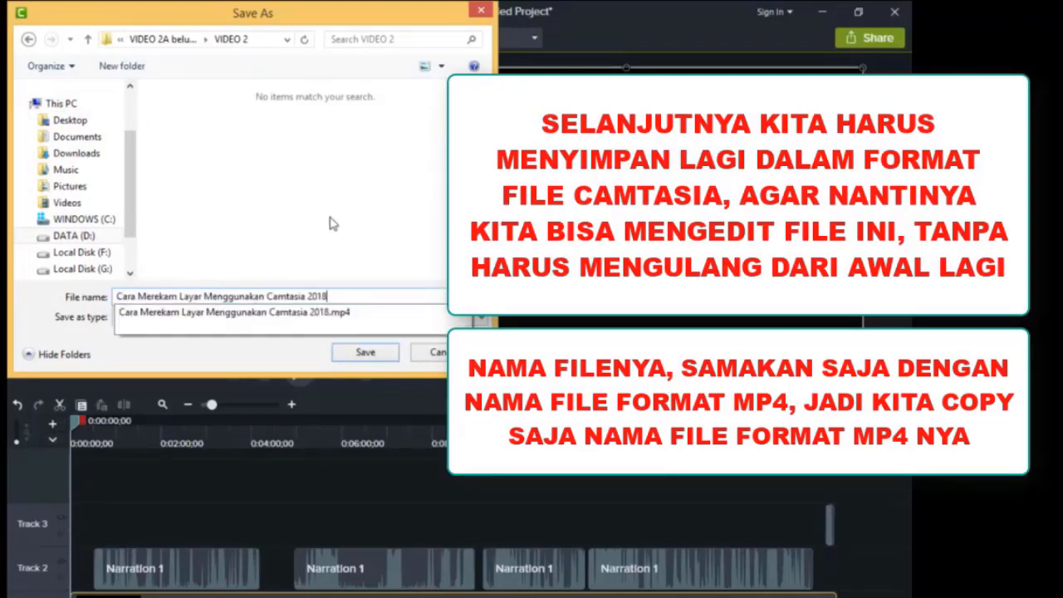
pyautogui.click(332, 218)
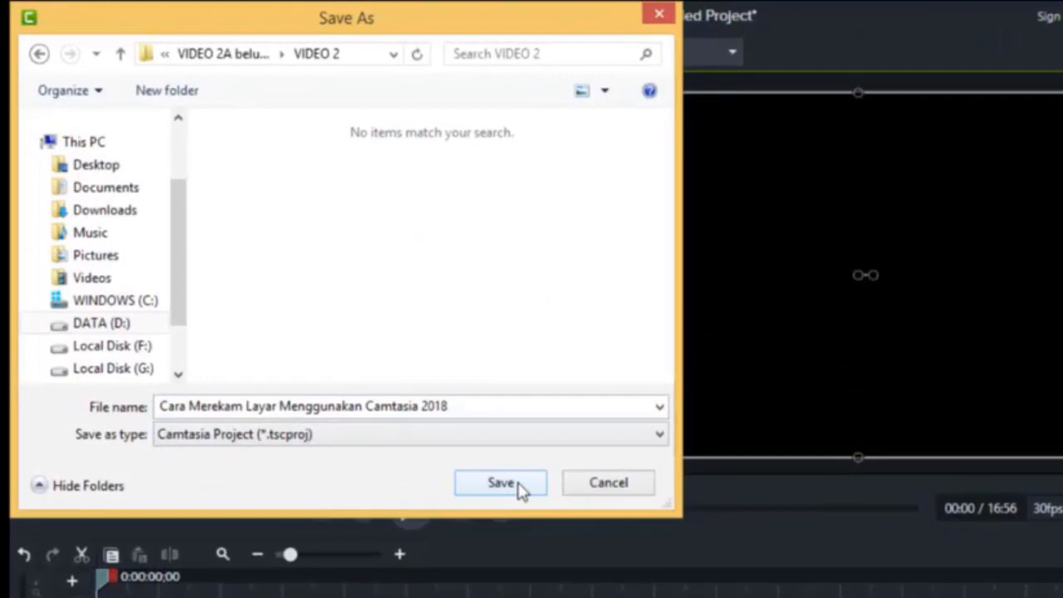
pyautogui.click(502, 483)
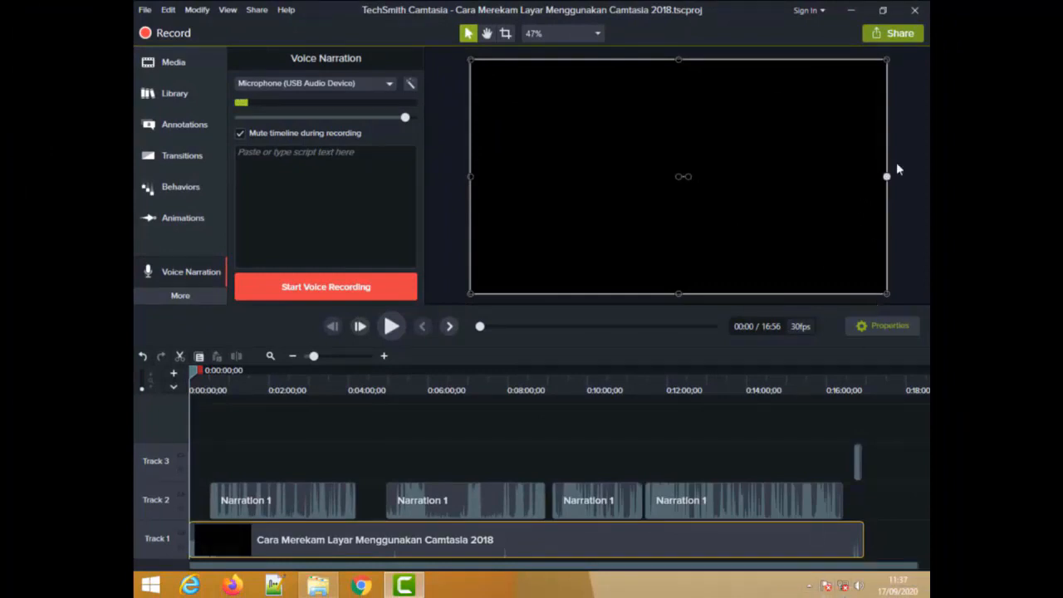
pyautogui.click(852, 16)
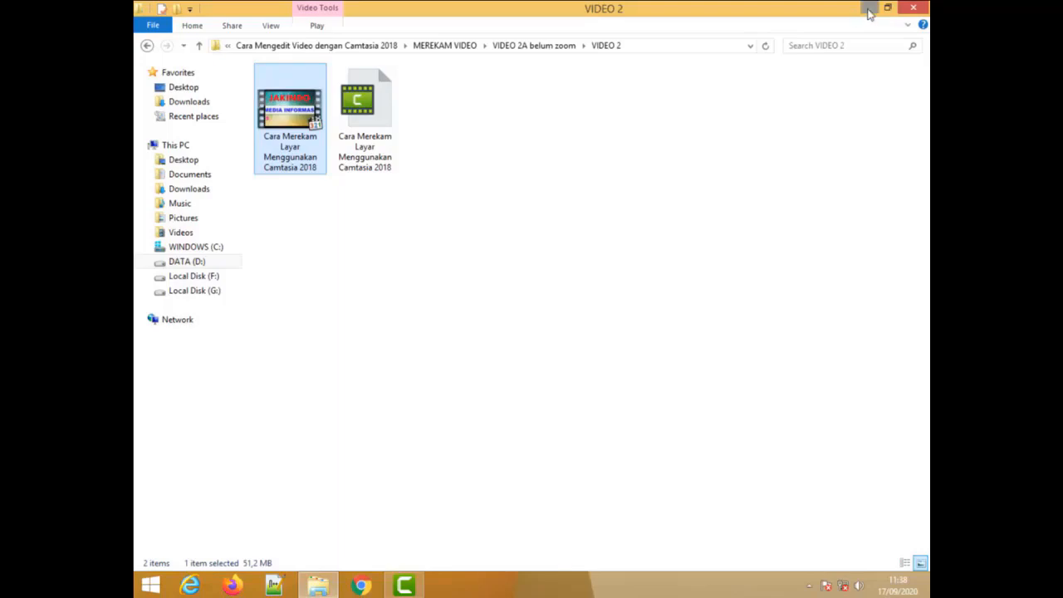